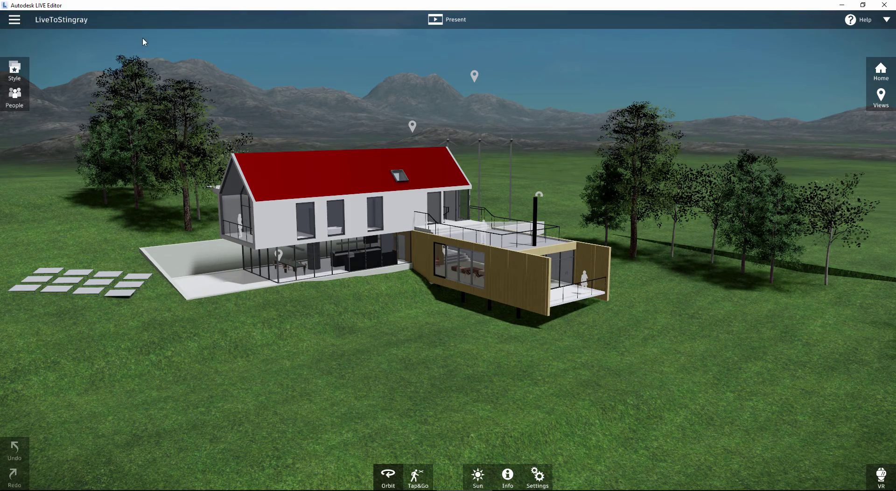
Step: View the house model from a higher angle and close Autodesk LIVE Editor
drag(179, 198, 276, 309)
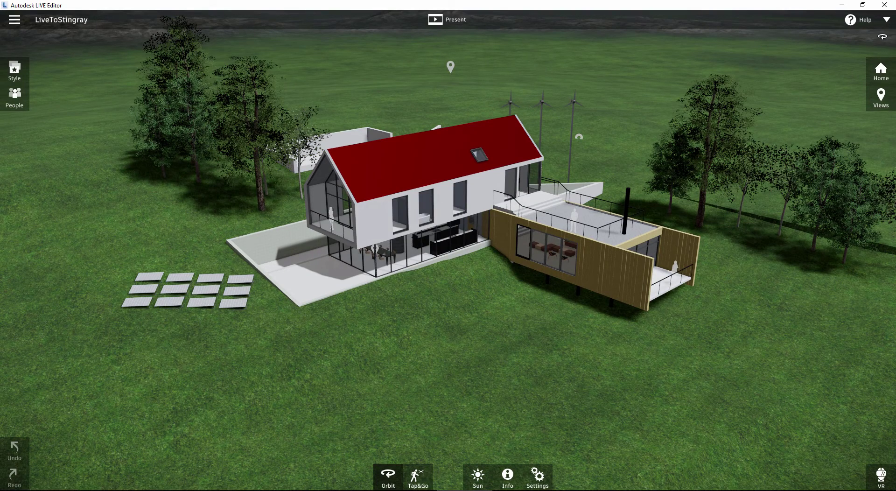
click(885, 4)
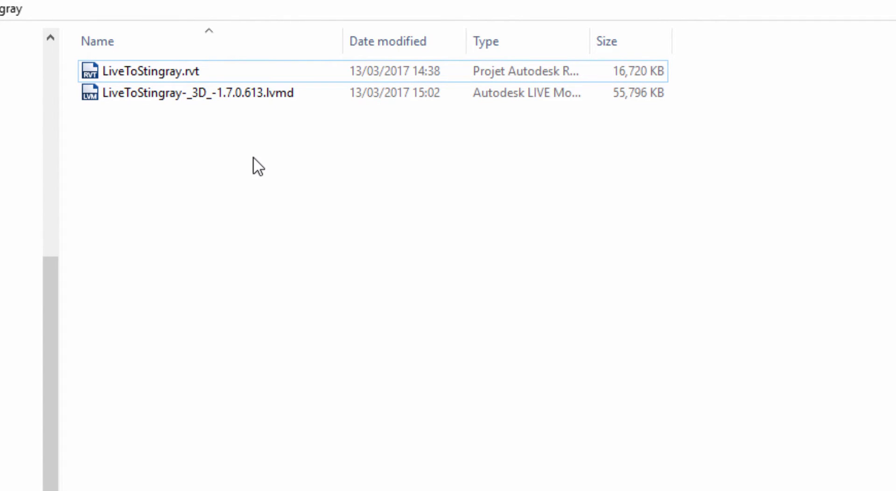
click(203, 92)
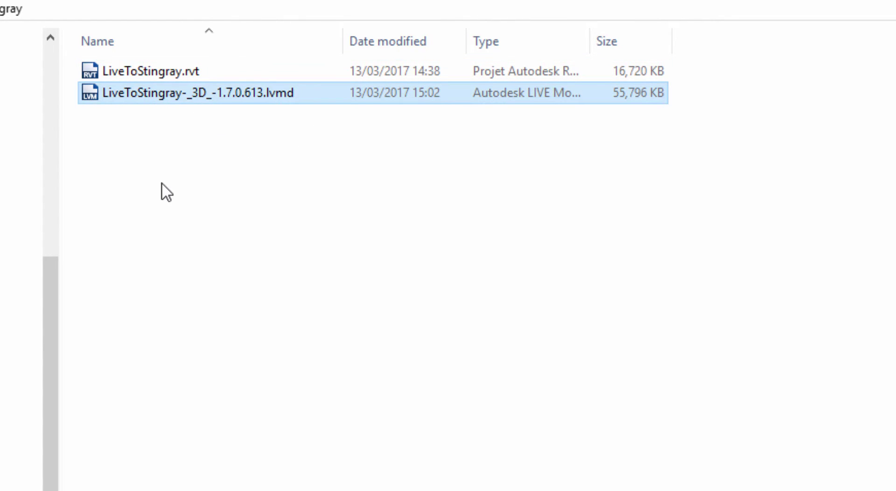
right_click(267, 166)
mouse_move(341, 190)
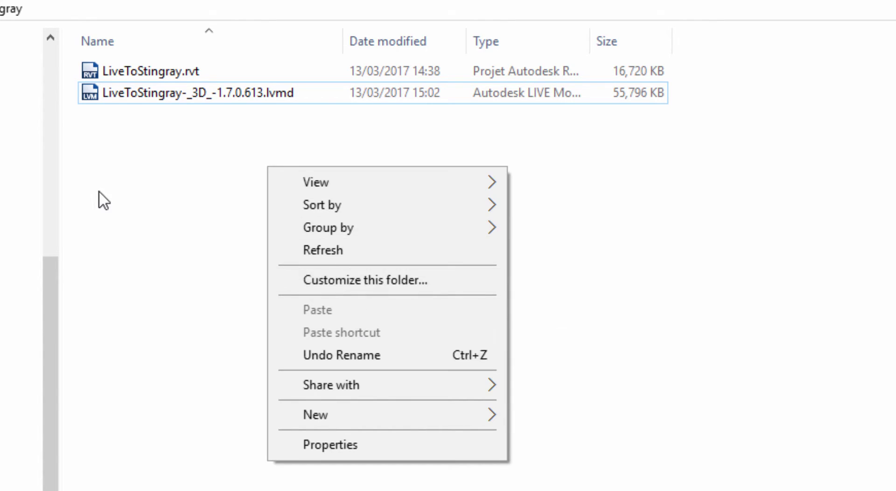
click(112, 156)
Step: Duplicate the file LiveToStingray-_3D_-1.7.0.613.lvmd within the same folder
click(91, 94)
right_click(91, 94)
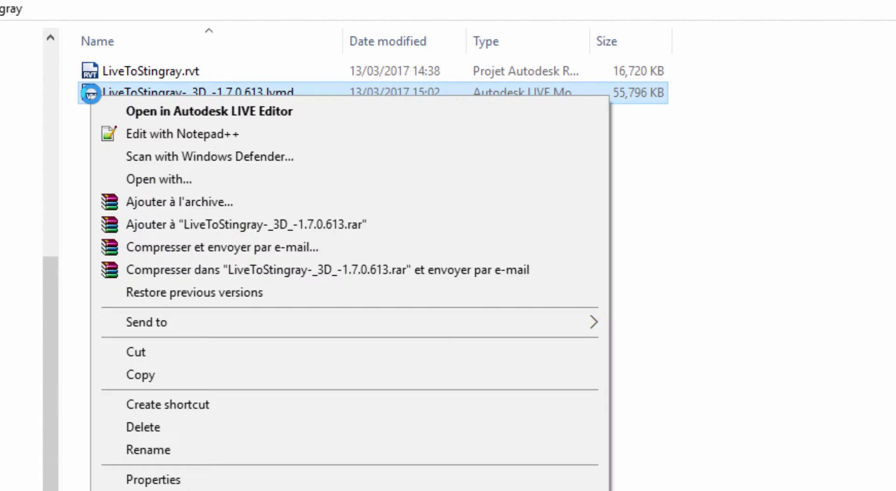
click(161, 373)
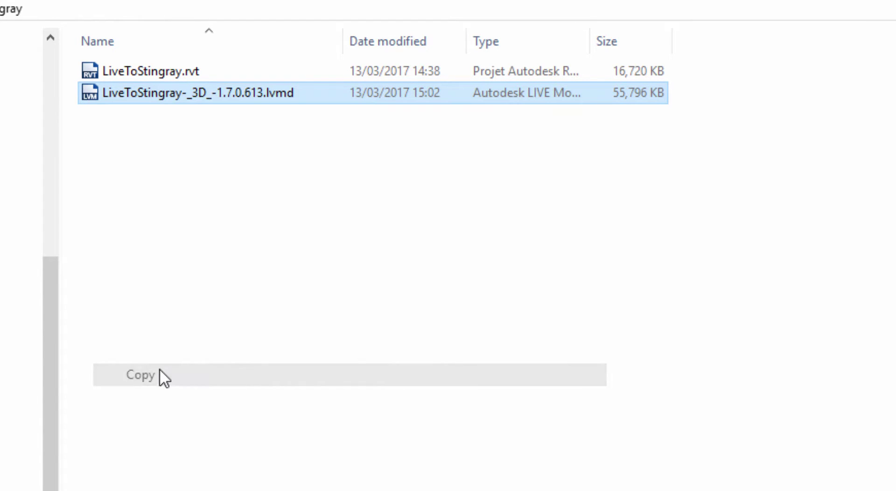
click(222, 182)
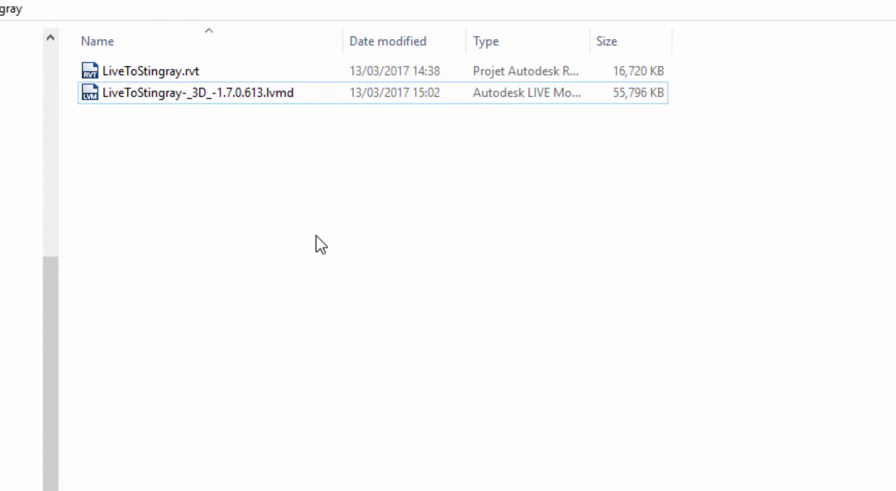
right_click(316, 235)
click(383, 377)
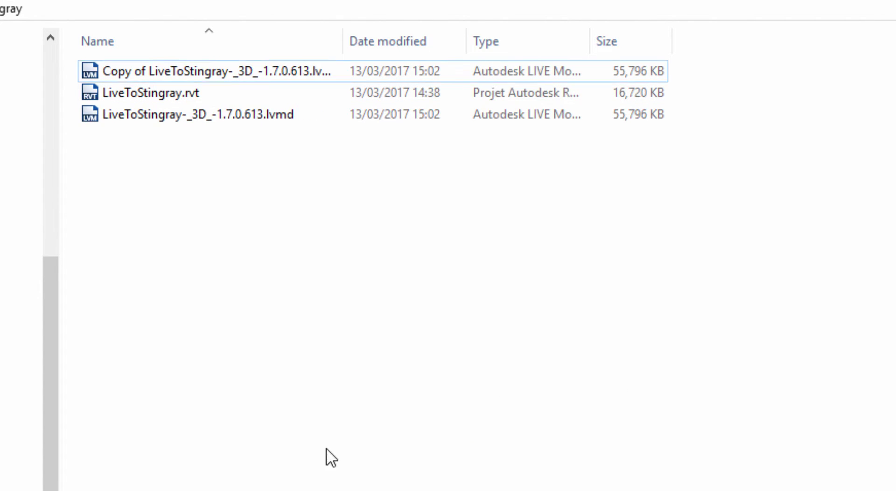
Step: Rename the copied LIVE file as LiveToStingray-_3D_-1.7.0.613.zip and accept the extension change
click(170, 78)
click(151, 73)
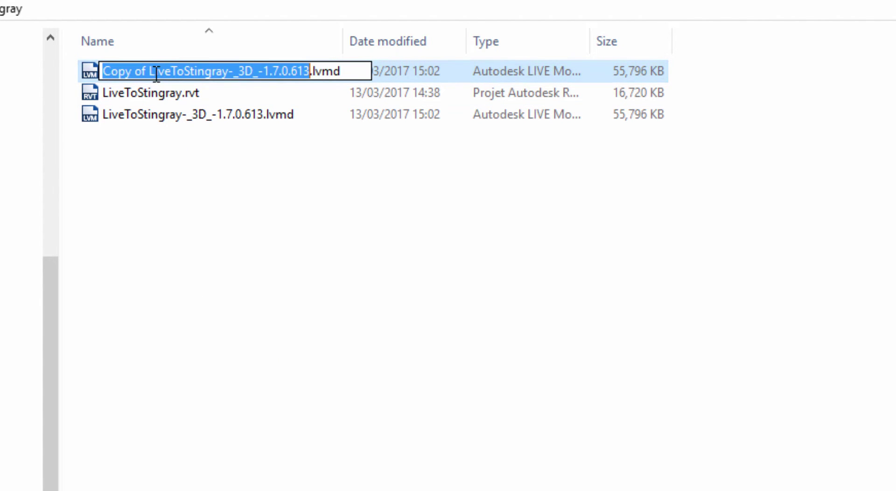
click(146, 71)
drag(146, 71, 99, 71)
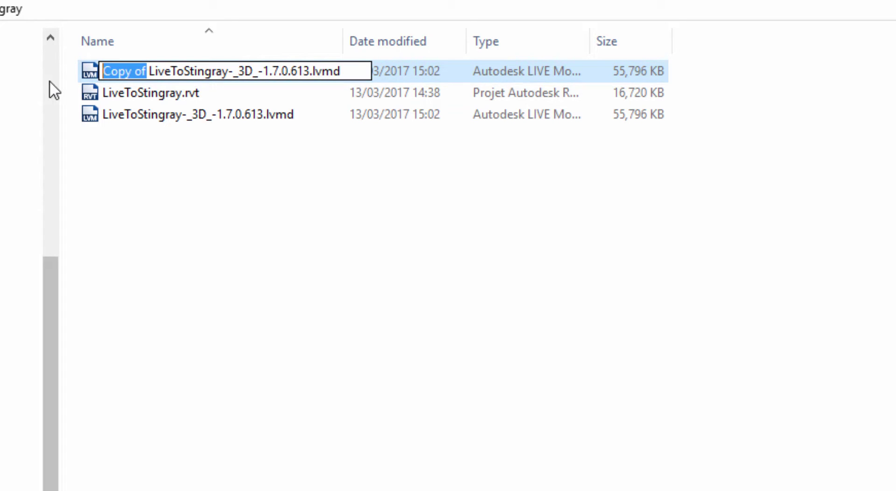
key(Delete)
drag(302, 71, 269, 71)
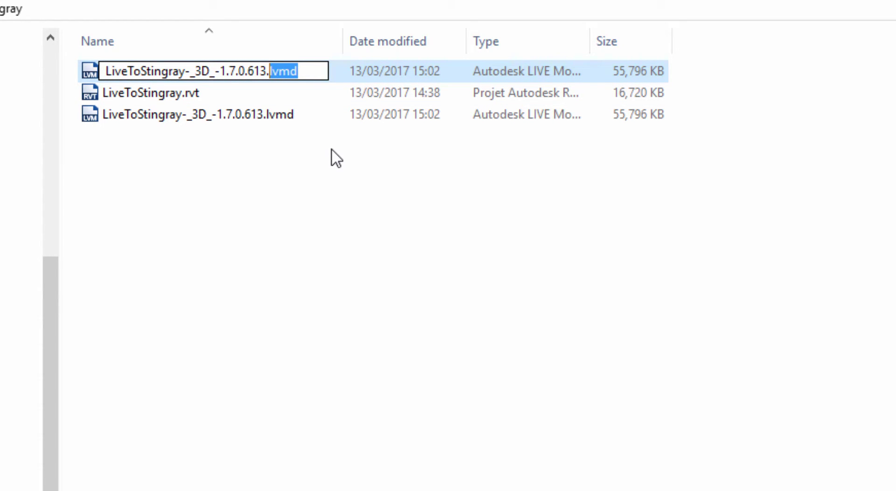
text(zip)
key(Return)
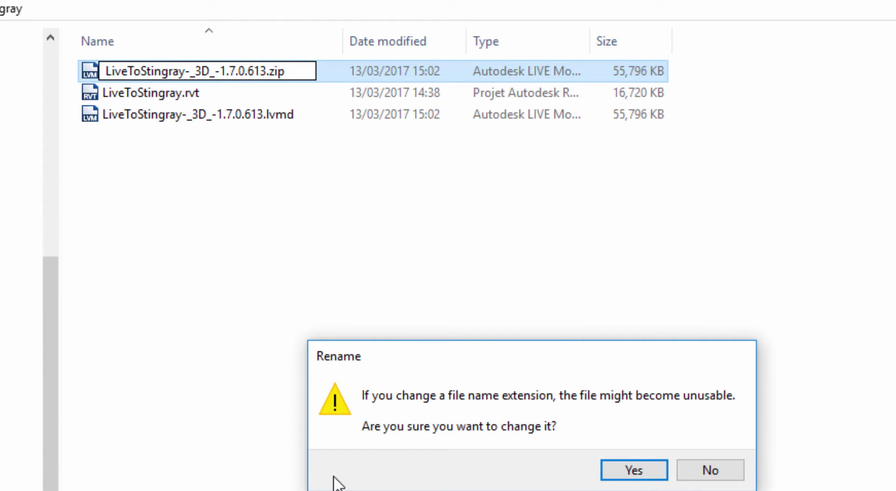
click(630, 468)
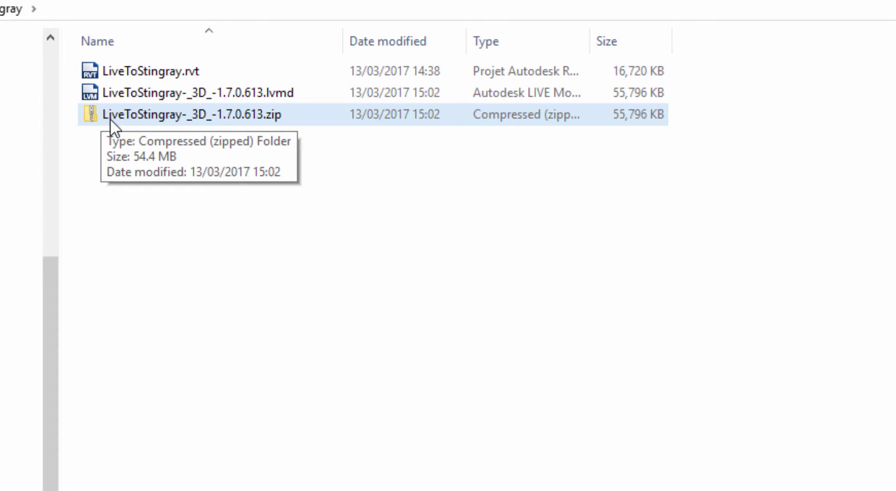
Step: Look inside the zip archive and extract it into a folder named LiveToStingray-_3D_-1.7.0.613
double_click(110, 119)
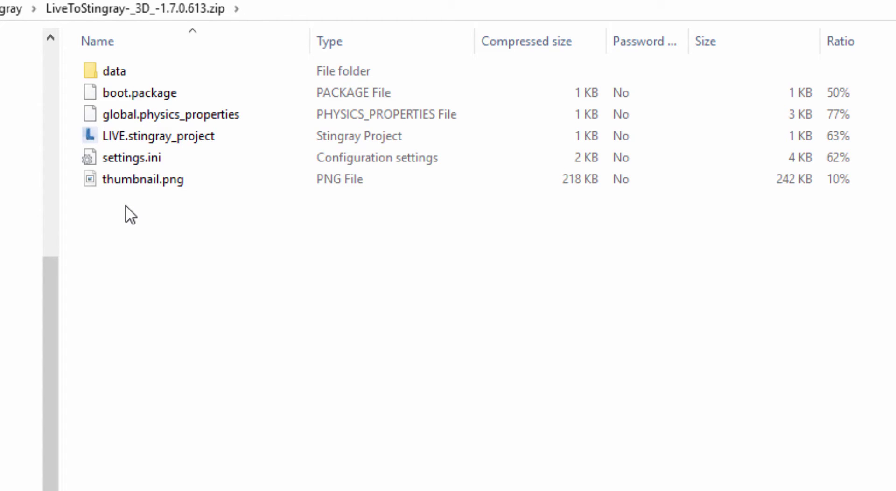
click(7, 9)
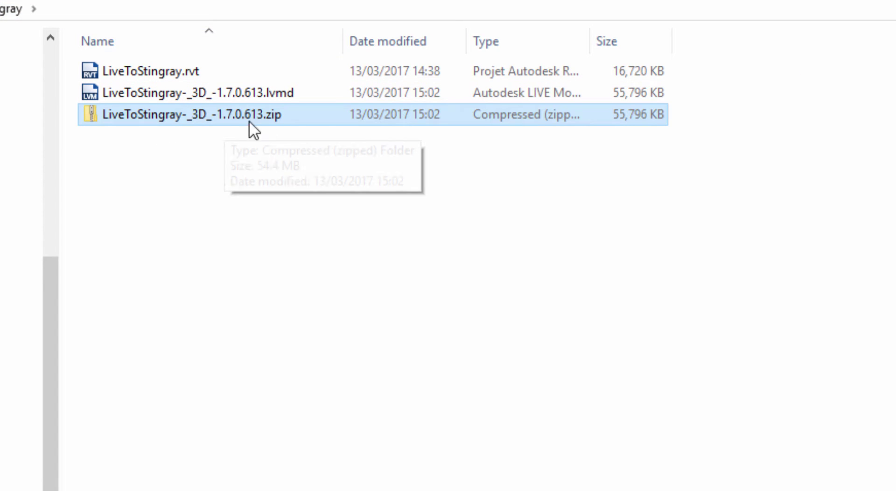
right_click(223, 117)
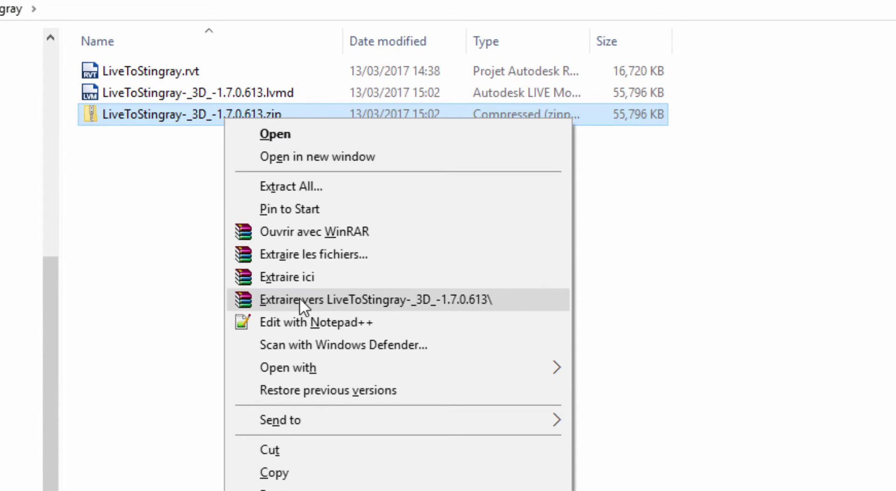
click(418, 300)
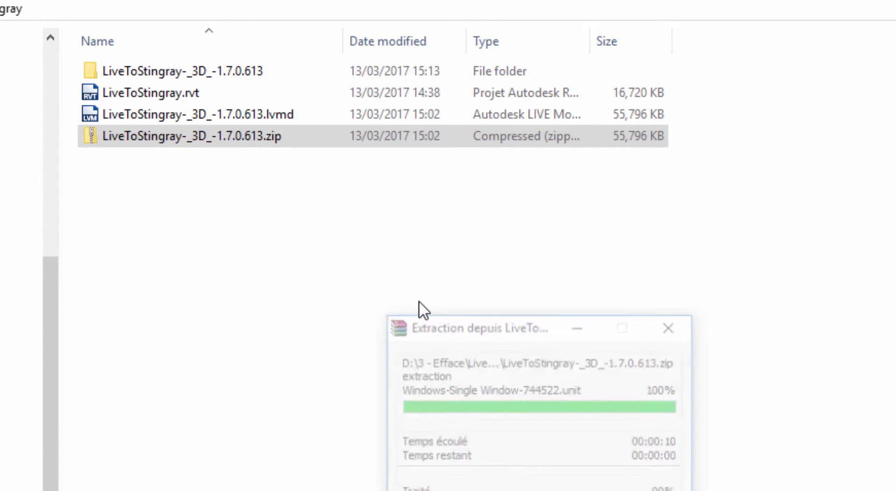
Step: Rename the extracted folder as LiveToStingray_Edit
click(221, 74)
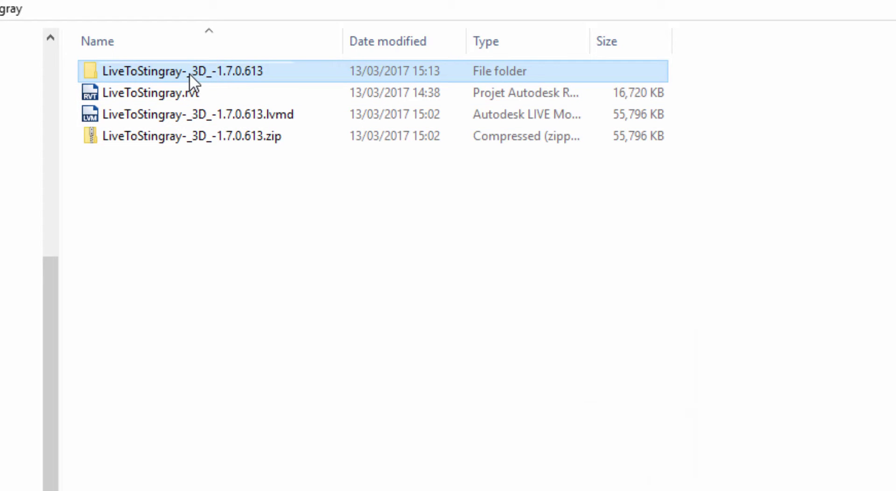
click(189, 73)
drag(192, 71, 379, 70)
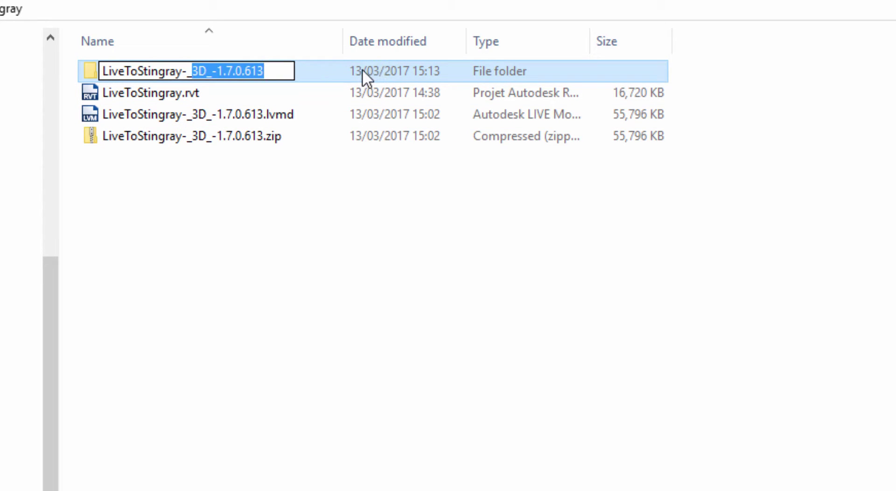
key(BackSpace)
key(BackSpace)
key(BackSpace)
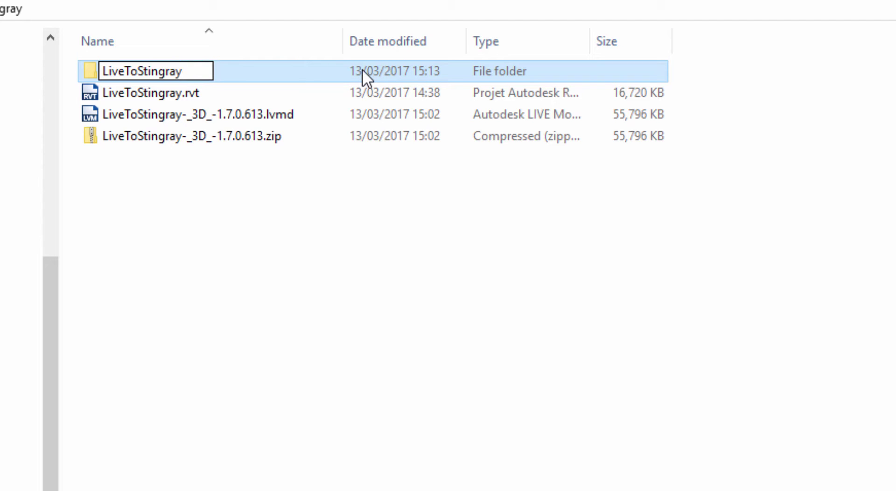
text(_Edit)
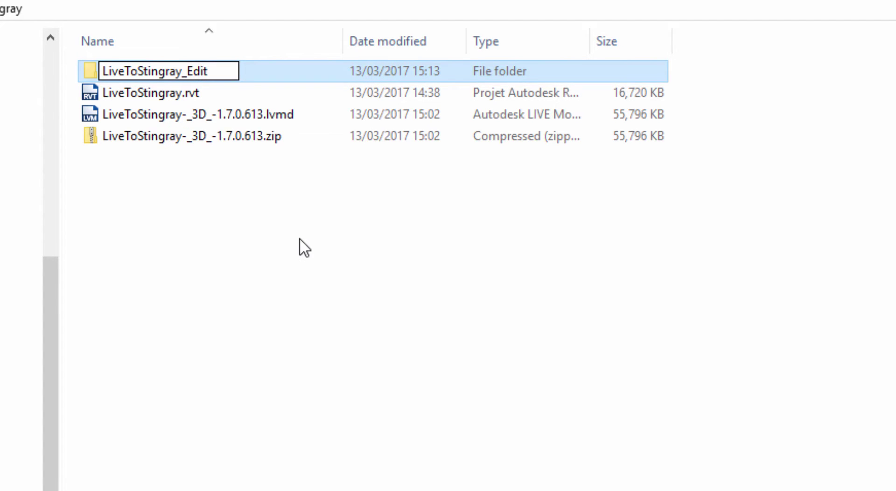
key(Return)
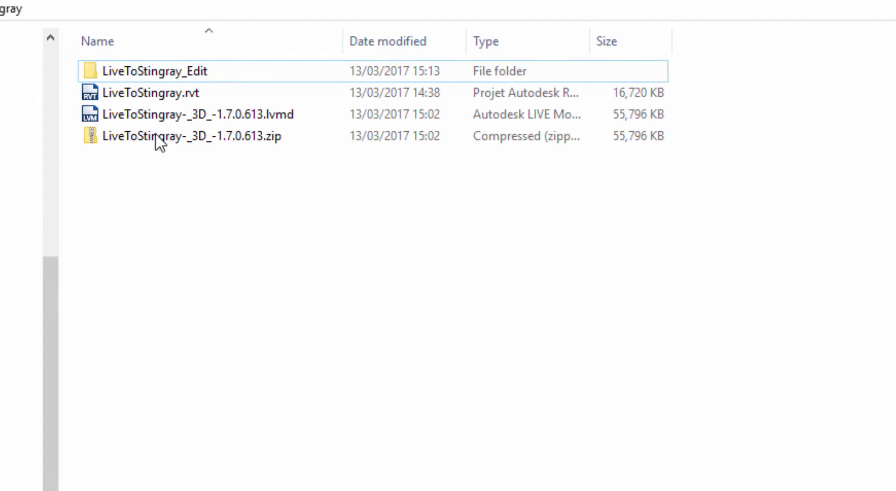
Step: Check the contents of the LiveToStingray_Edit folder and launch Autodesk Stingray
double_click(138, 75)
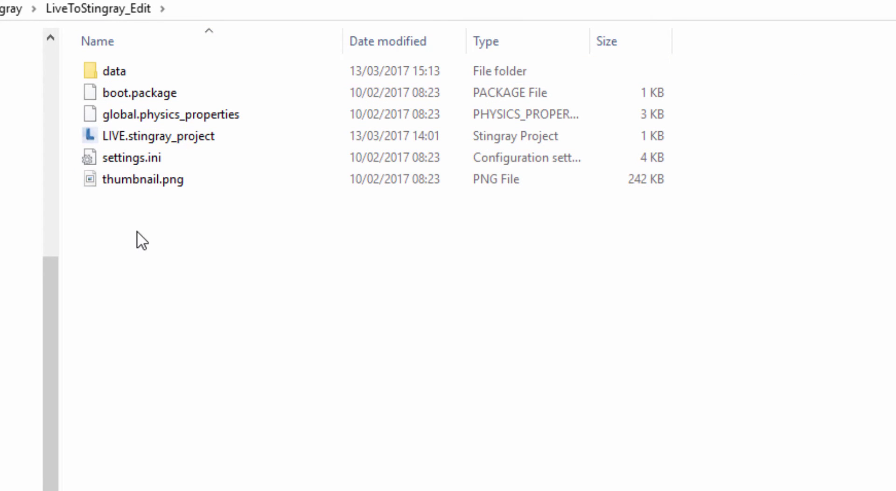
click(6, 10)
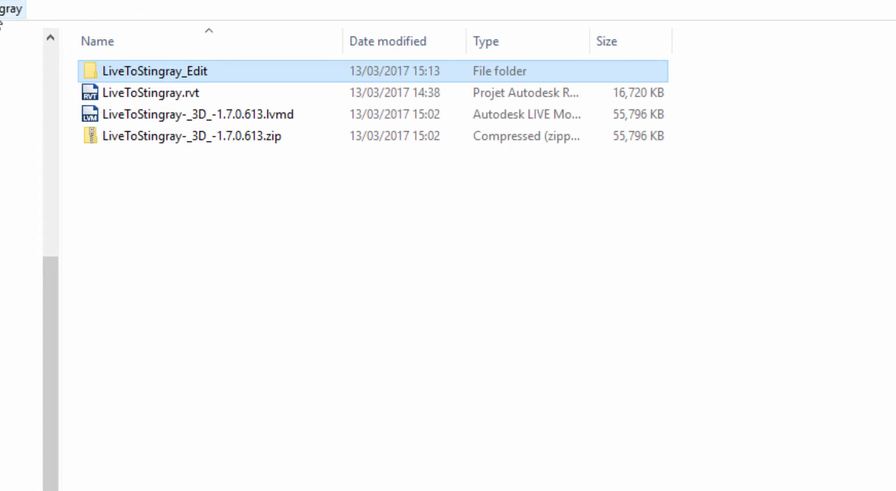
key(super)
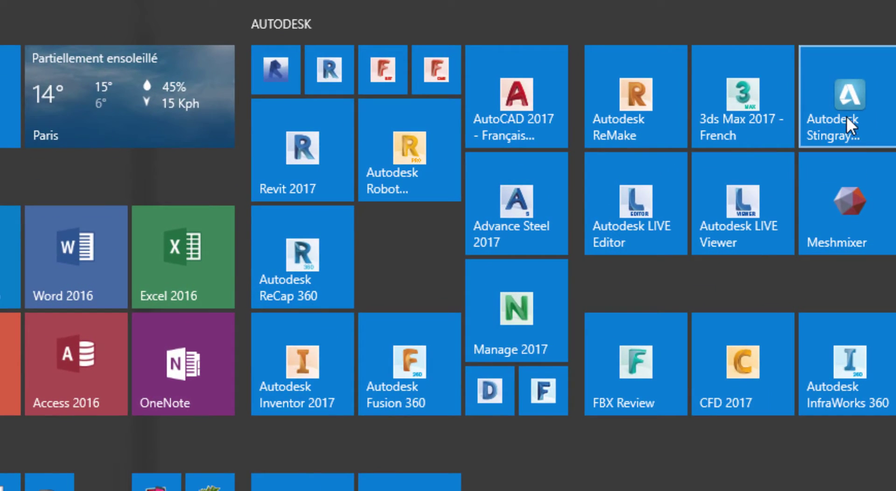
click(840, 131)
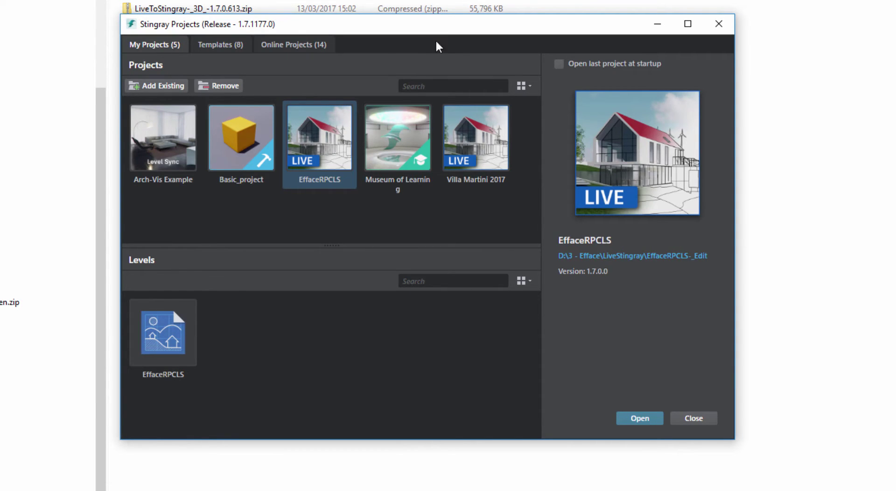
Step: Add the existing project LIVE.stingray_project from D:\3 - Efface\LiveToStingray\LiveToStingray_Edit and open its LiveToStingray level
click(153, 88)
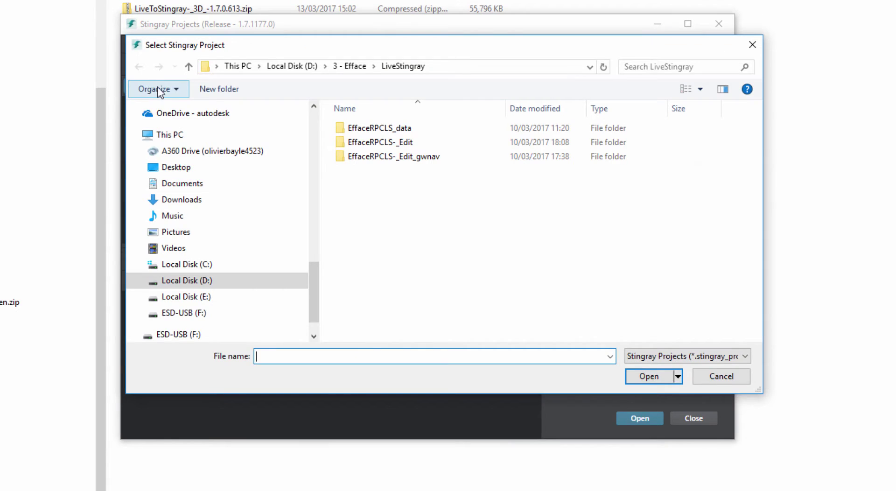
click(353, 67)
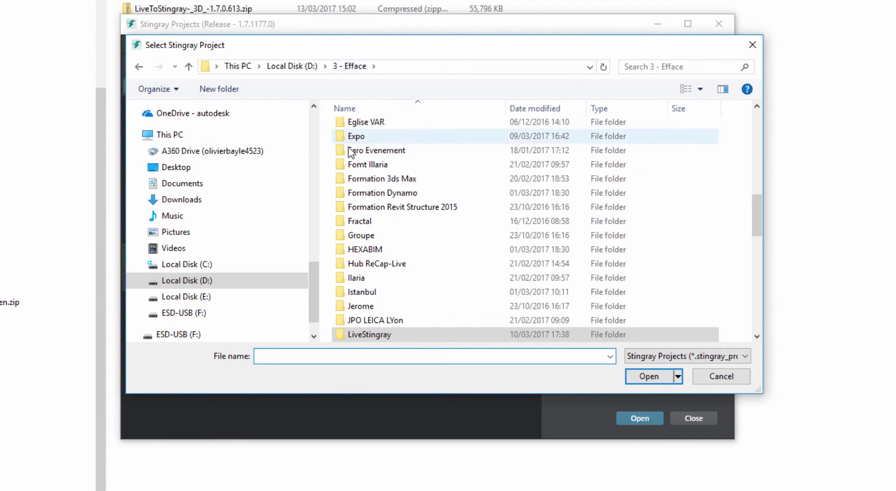
scroll(368, 261, down, 2)
double_click(390, 262)
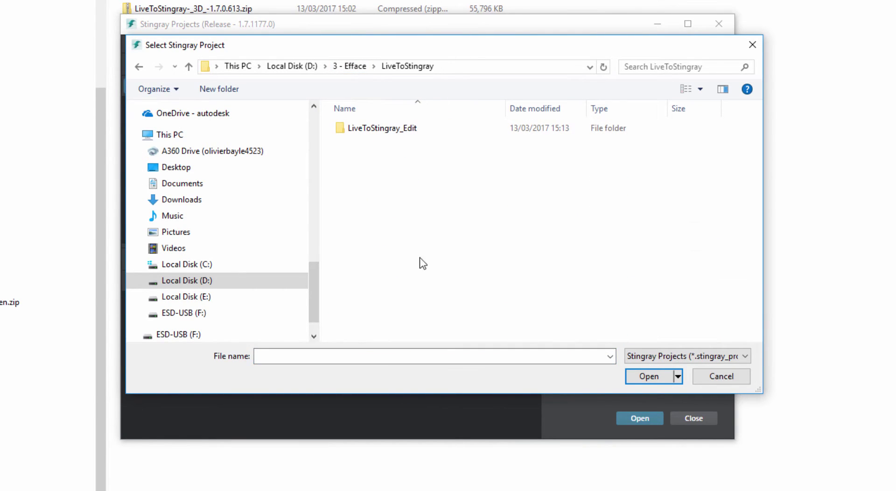
click(379, 129)
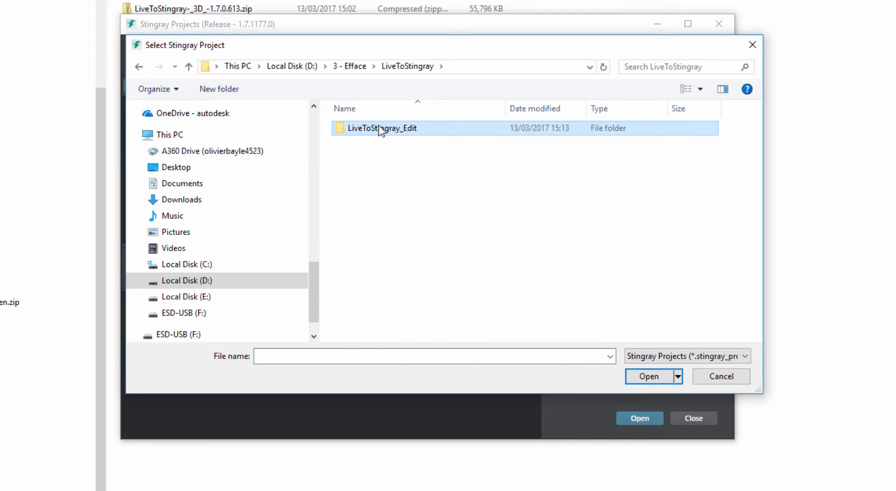
click(648, 376)
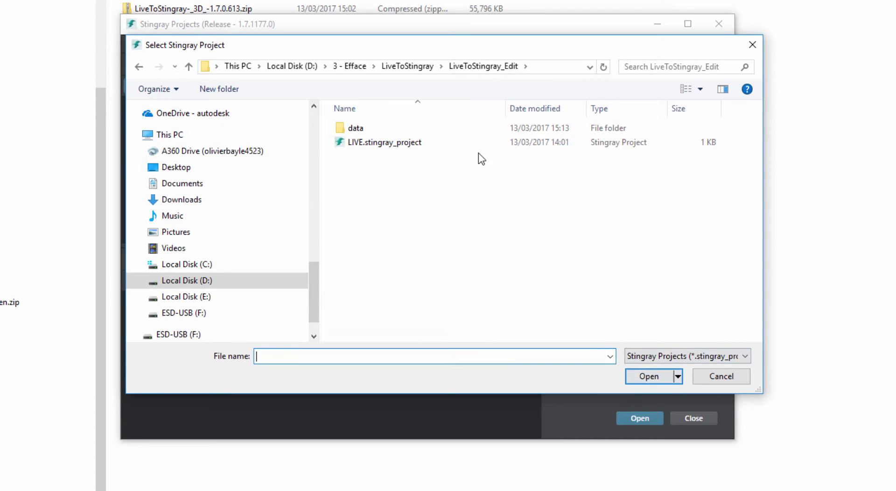
click(383, 143)
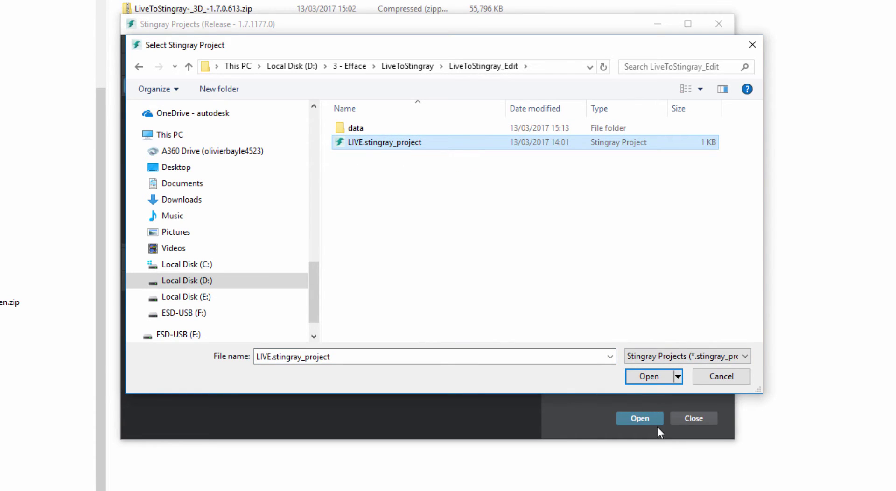
click(648, 377)
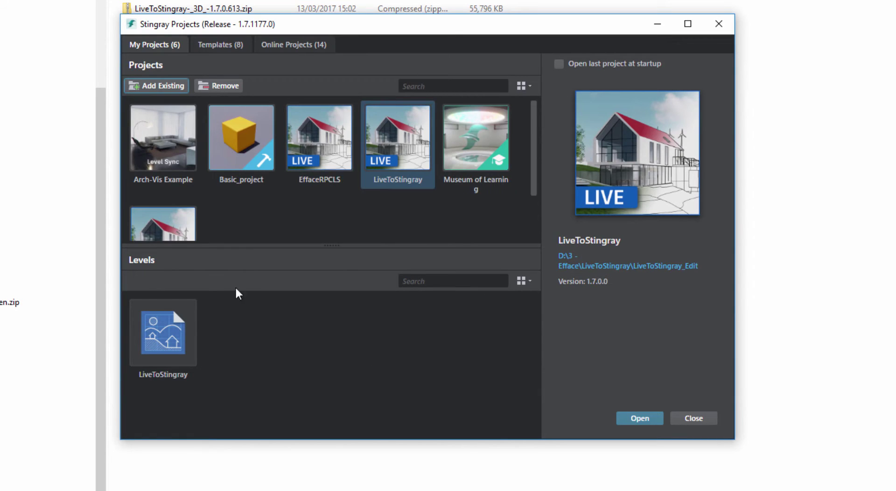
click(171, 331)
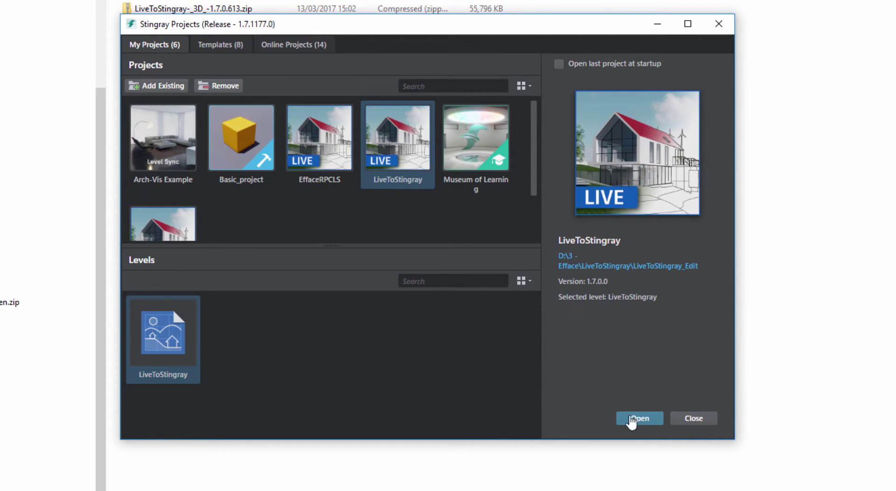
click(646, 421)
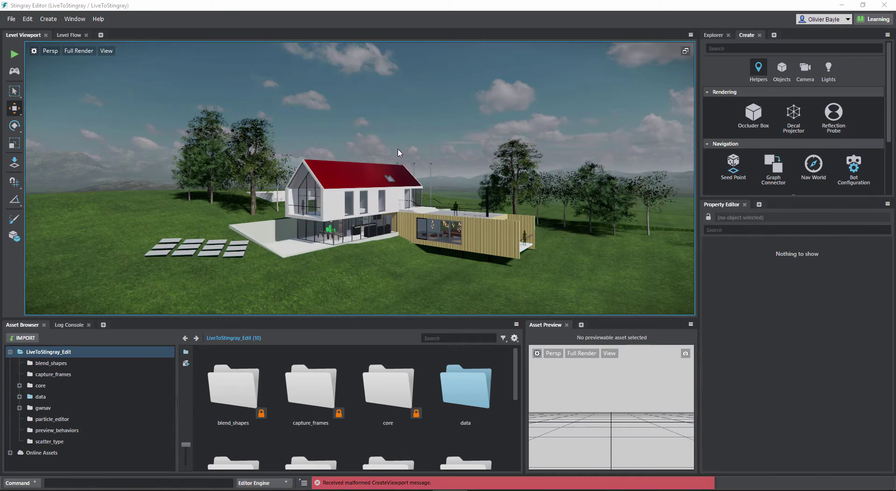
Step: Select the extension's timber-clad wall in the level and locate its unit in the Asset Browser
alt+middle_drag(413, 255, 351, 218)
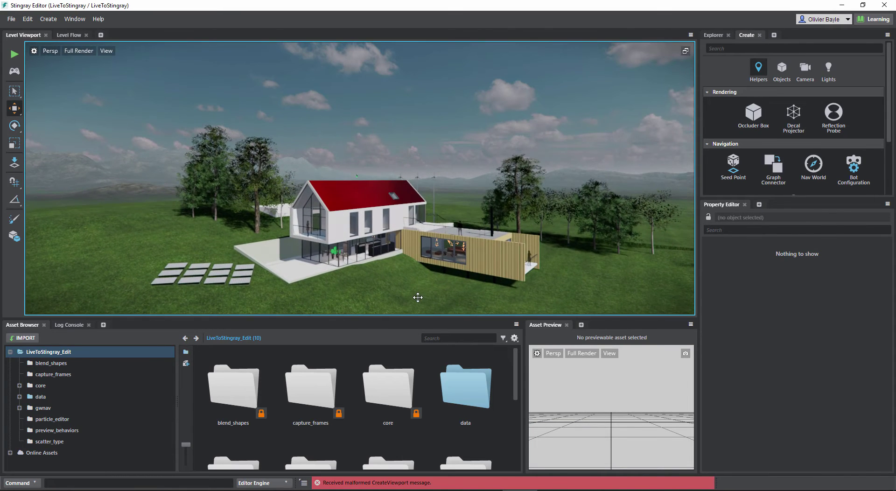
scroll(419, 297, up, 3)
scroll(418, 296, down, 2)
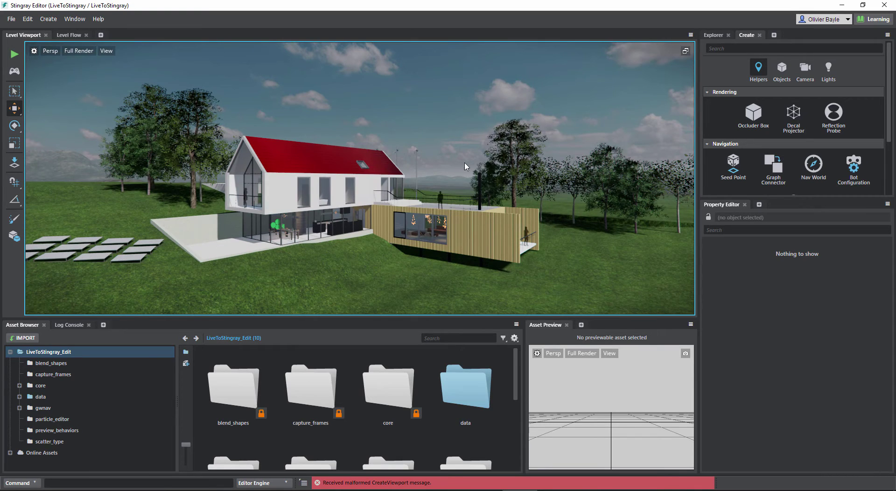
alt+middle_drag(467, 169, 450, 197)
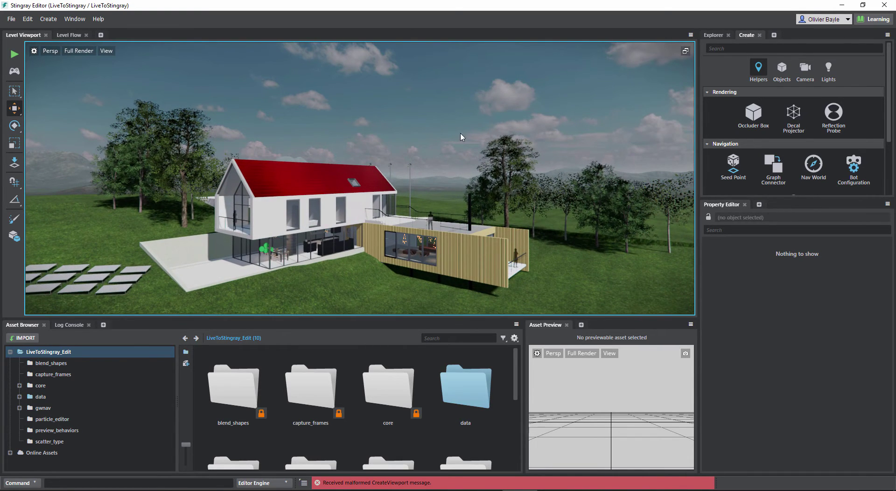
alt+middle_drag(510, 218, 457, 246)
click(460, 246)
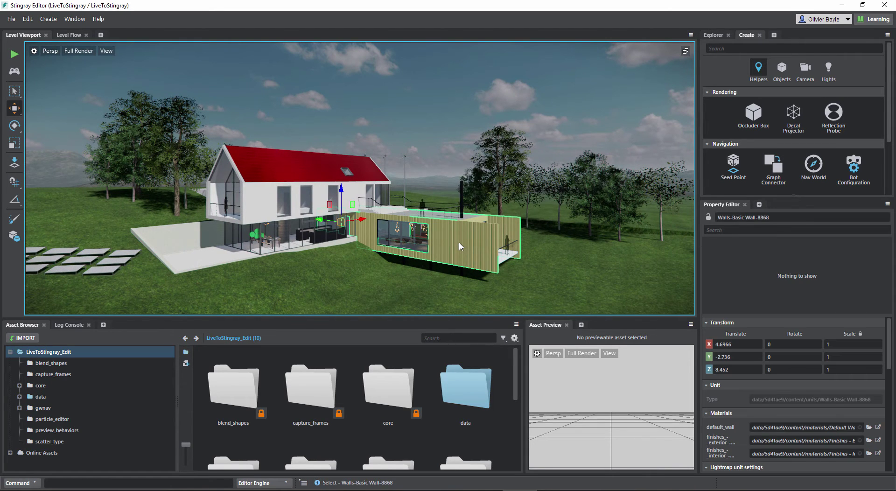
alt+middle_drag(369, 200, 391, 211)
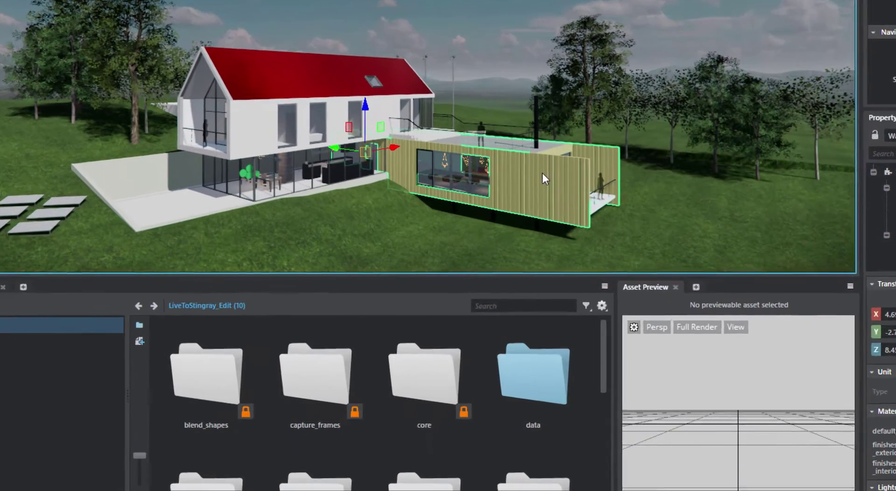
right_click(471, 243)
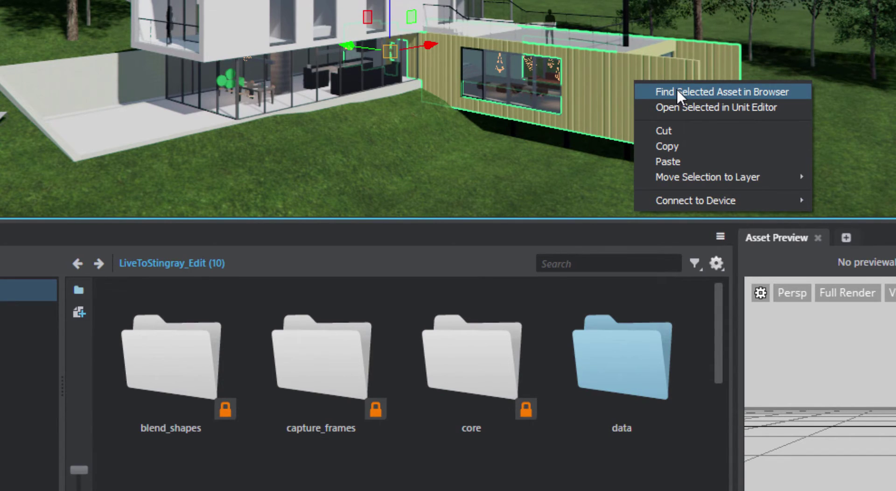
click(734, 95)
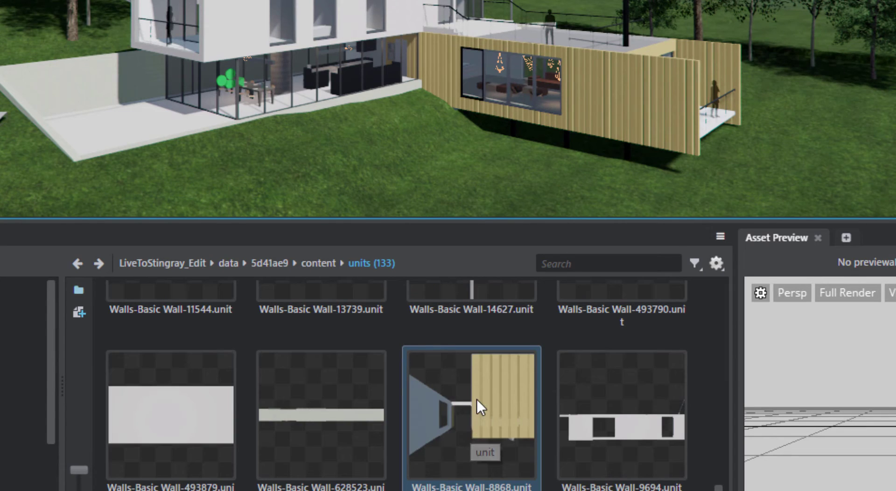
Step: Switch to 3ds Max and connect it to Stingray
right_click(476, 401)
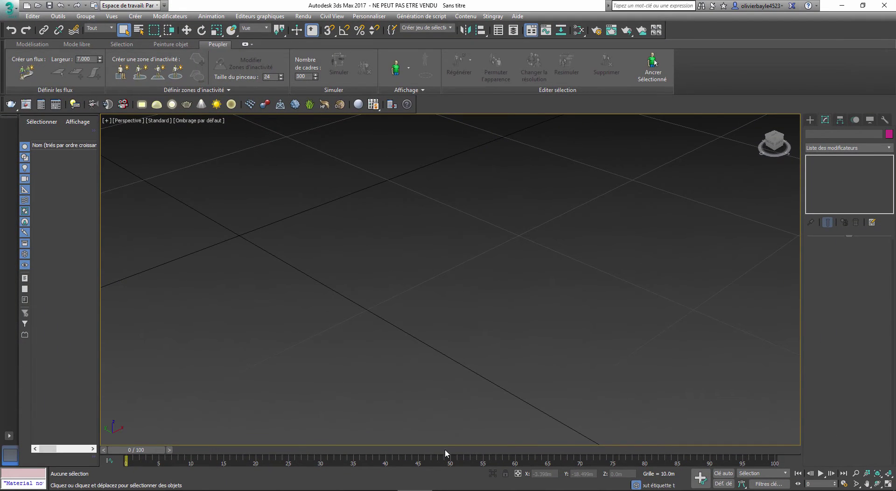
click(492, 16)
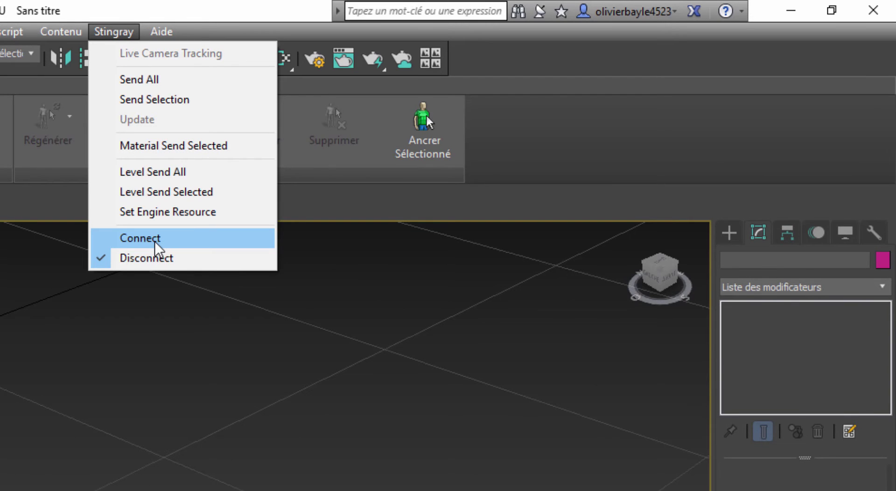
click(155, 243)
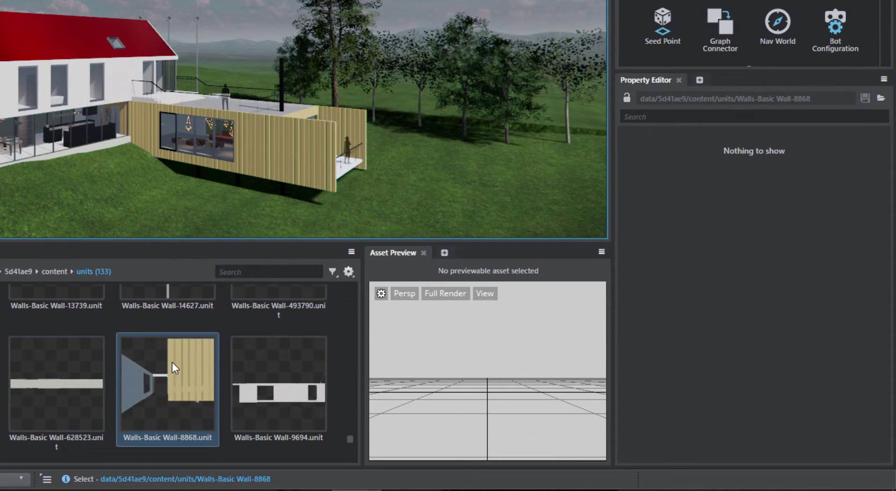
Step: Send the Walls-Basic Wall-8868 unit from Stingray to 3ds Max, agreeing to overwrite the scene materials
right_click(172, 363)
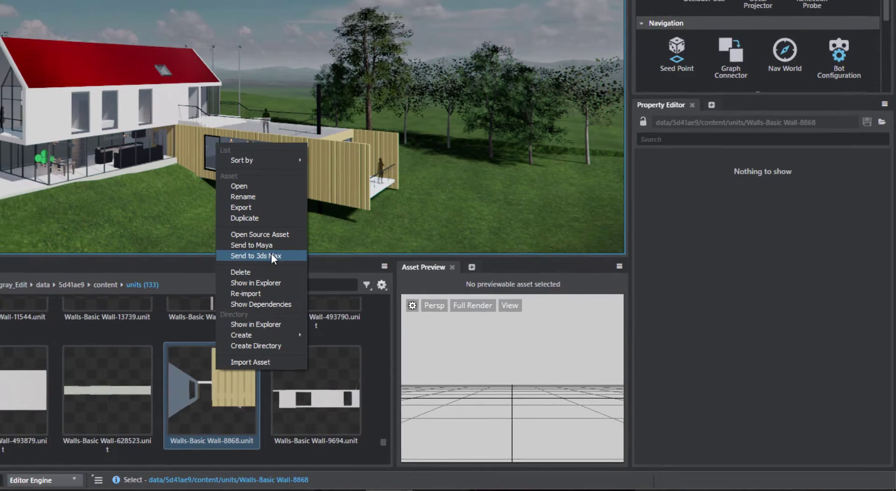
click(231, 238)
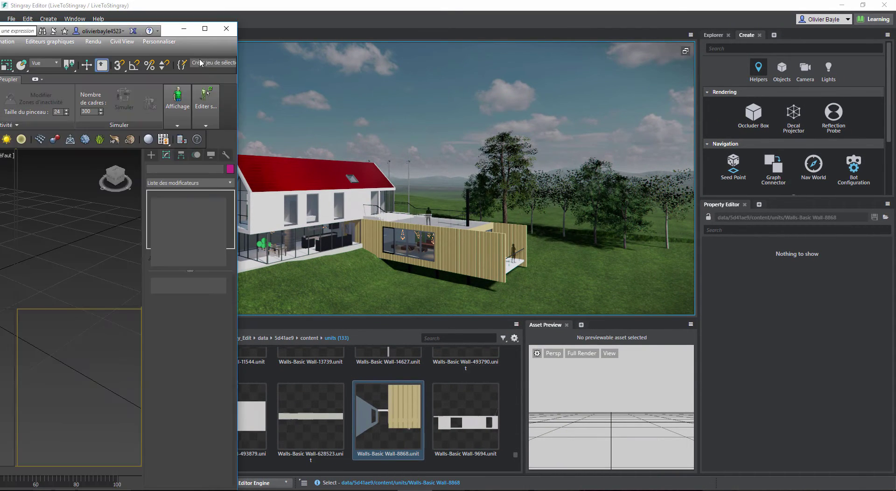
click(208, 29)
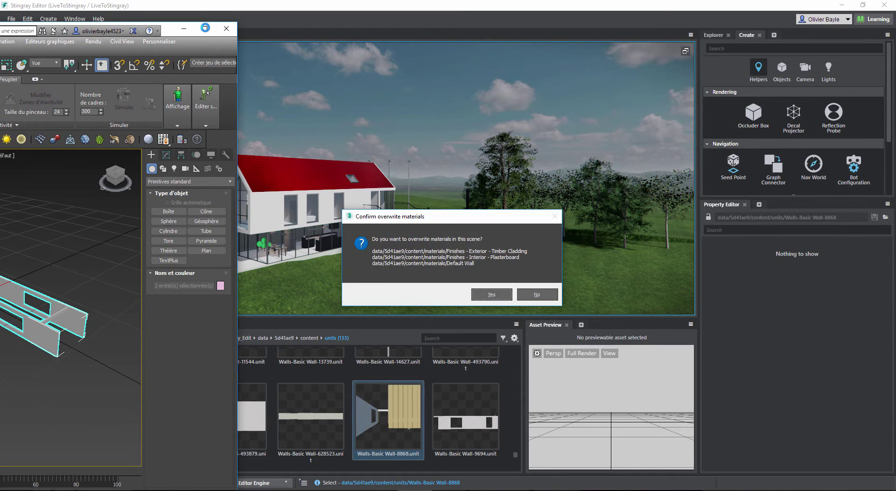
click(500, 297)
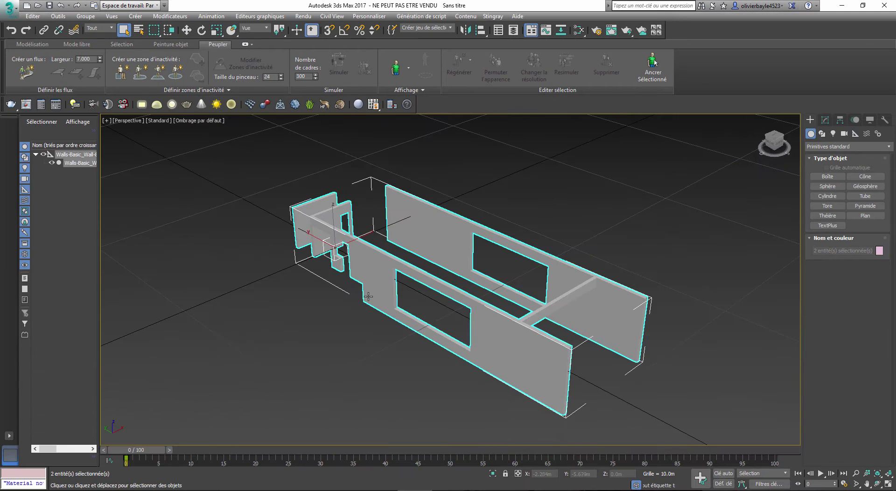
Step: Examine the imported wall and the Stingray update options in 3ds Max, and return to the Stingray Editor
middle_drag(365, 294, 340, 336)
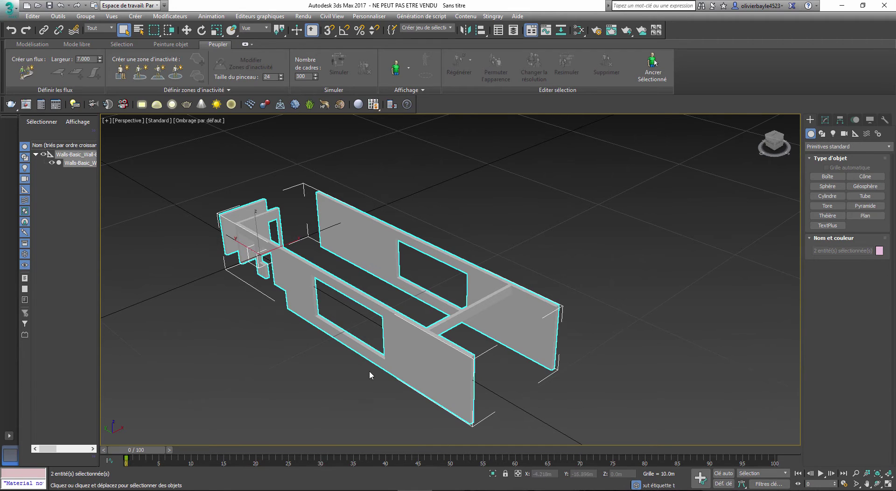
middle_drag(336, 406, 379, 407)
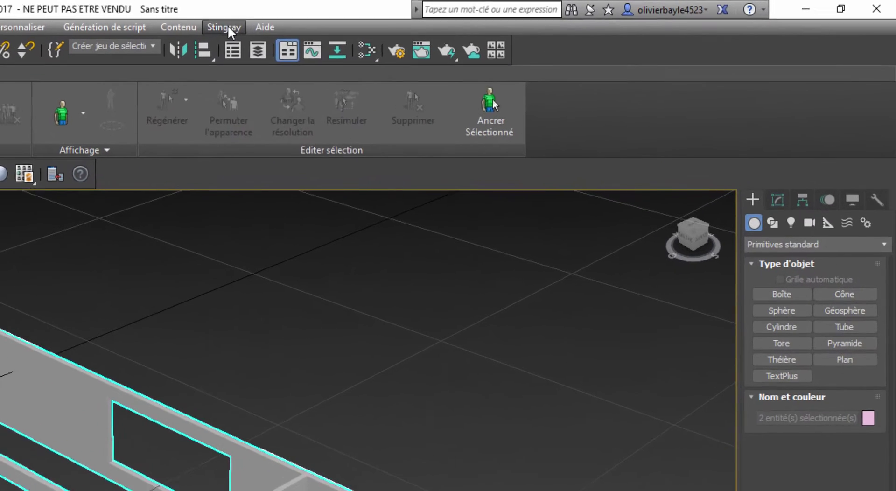
click(495, 16)
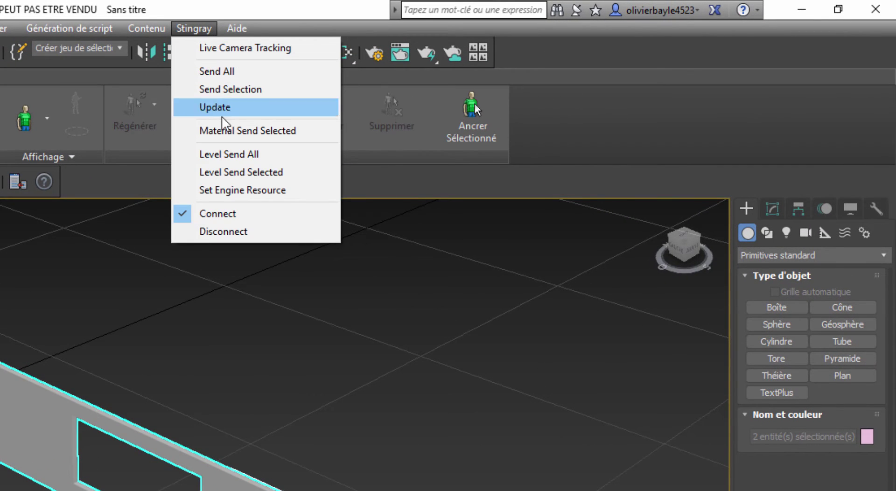
click(406, 443)
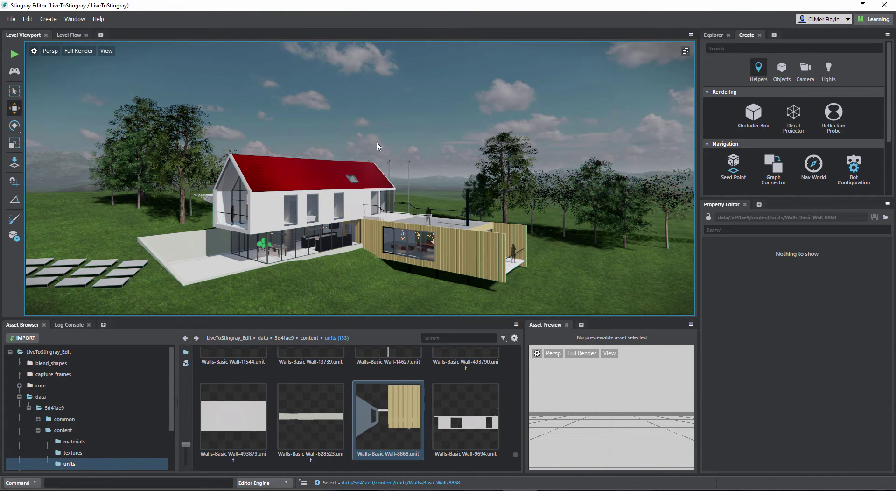
Step: Delete white plates from the dining table inside the glazed ground-floor room
right_drag(424, 126, 460, 138)
click(242, 234)
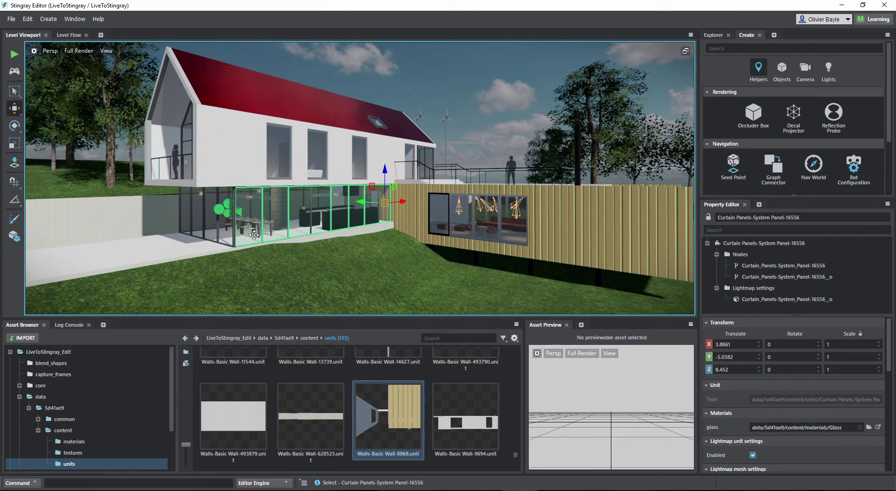
right_drag(252, 235, 350, 220)
key(w)
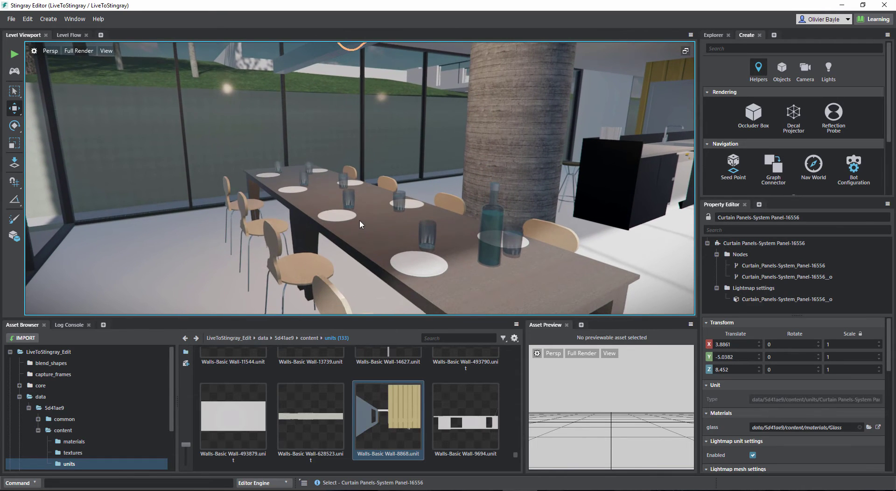
click(337, 217)
click(373, 211)
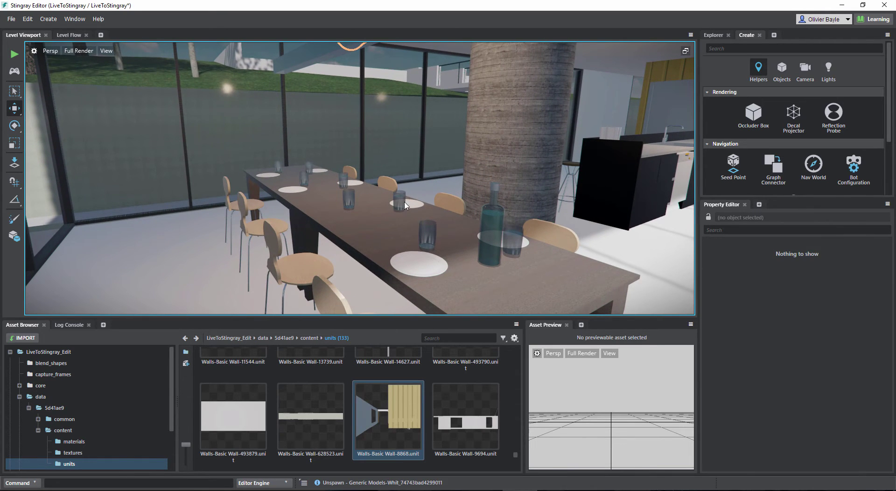
Step: Delete the far dining table along with its remaining plates and chairs
click(322, 197)
click(256, 229)
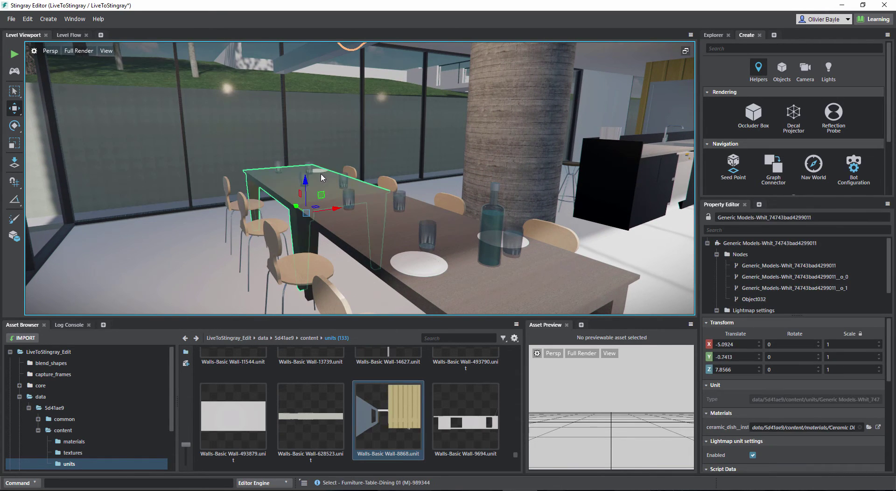
key(Delete)
click(305, 178)
key(Delete)
click(332, 192)
key(Delete)
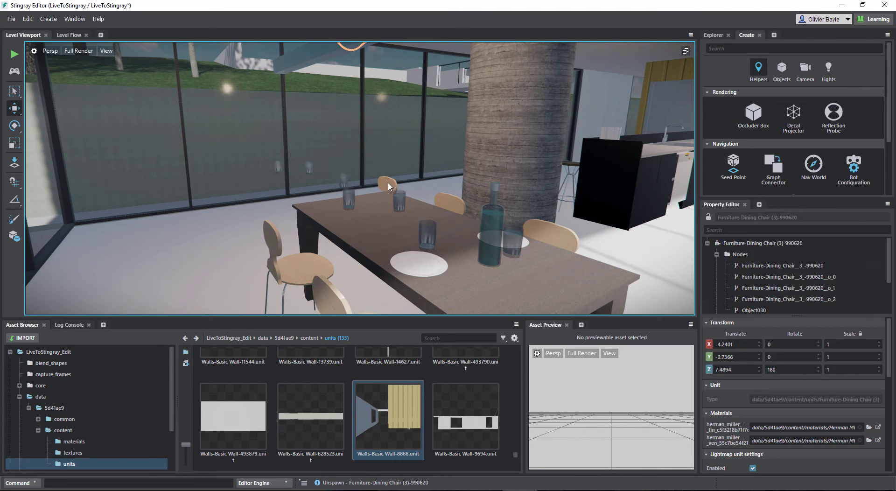
Step: Delete the water glasses left floating where the far table stood
click(344, 180)
key(Delete)
click(309, 167)
key(Delete)
Step: Replace the remaining dining table's first material with Herman Miller - Sea_ae25bf8ec05d7d3, found by searching for "sea"
alt+middle_drag(469, 270, 445, 244)
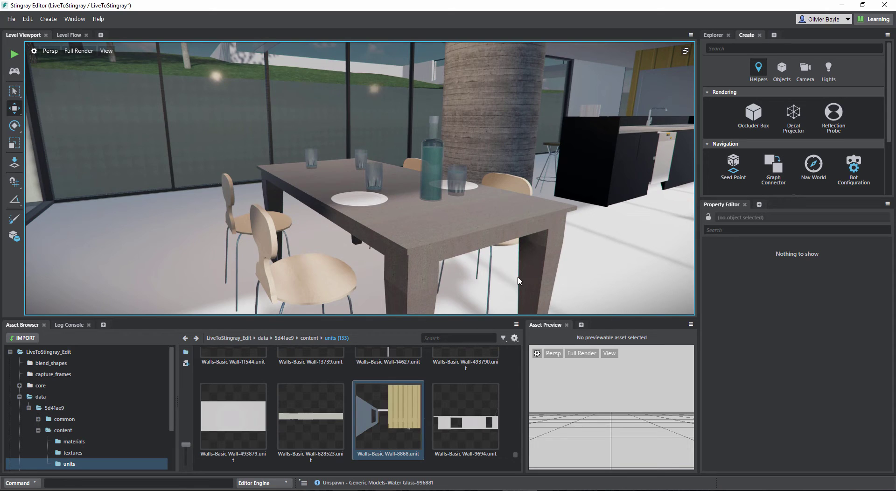
click(427, 227)
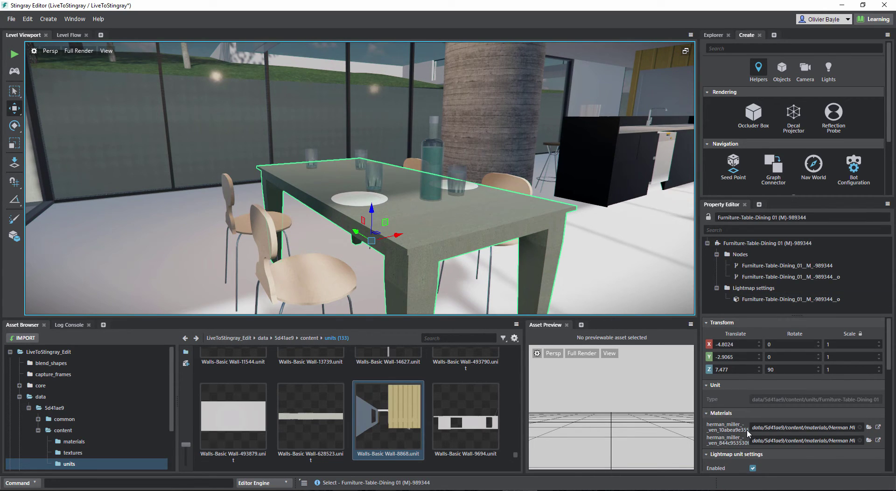
click(868, 427)
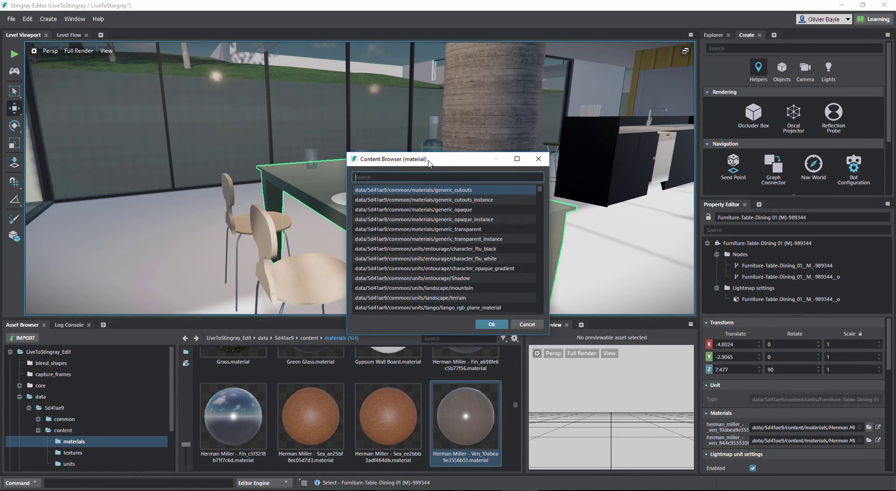
drag(429, 162, 584, 120)
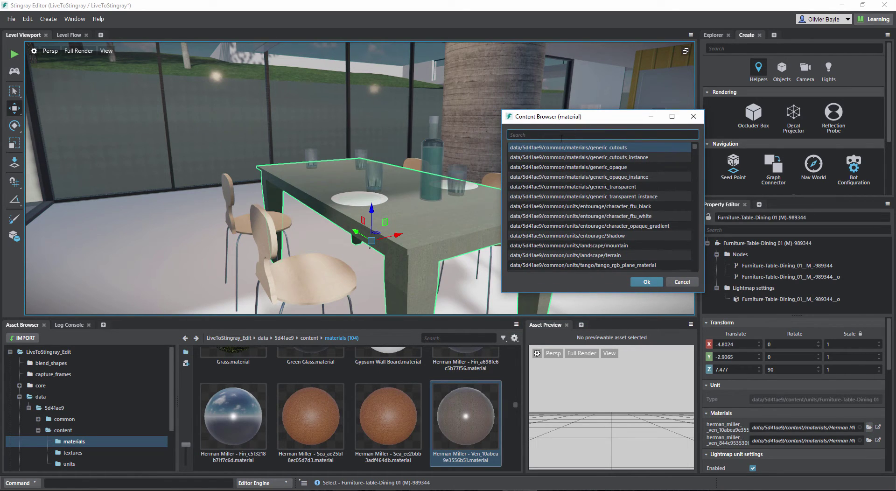
text(sea)
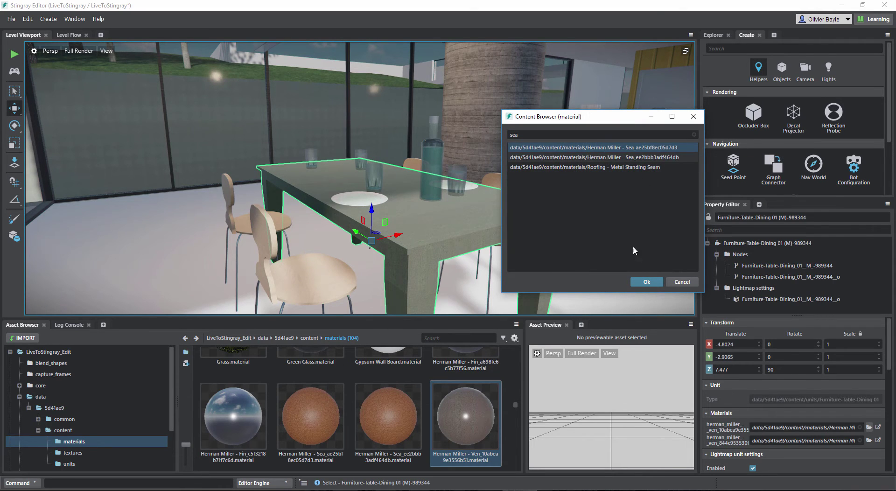
click(650, 283)
alt+middle_drag(488, 241, 423, 266)
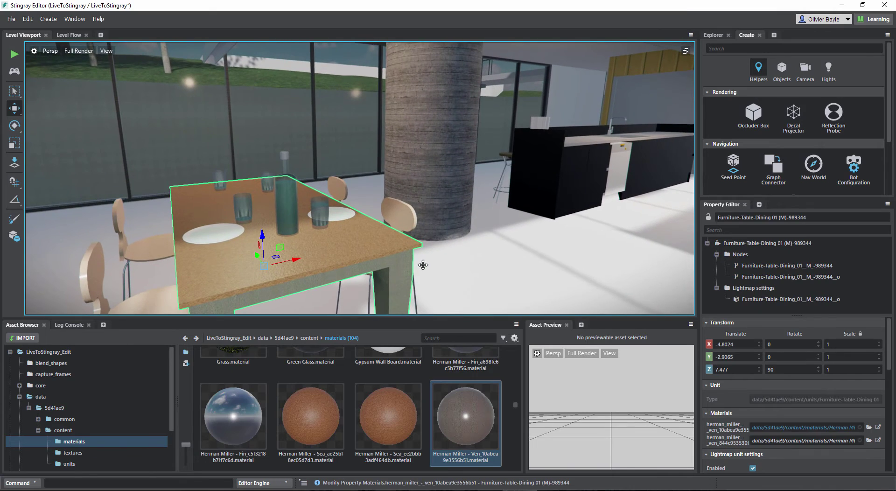
Step: Review the whole house from outside and collapse the 5d41ae9 folder in the project tree
alt+middle_drag(559, 208, 480, 225)
scroll(480, 224, down, 8)
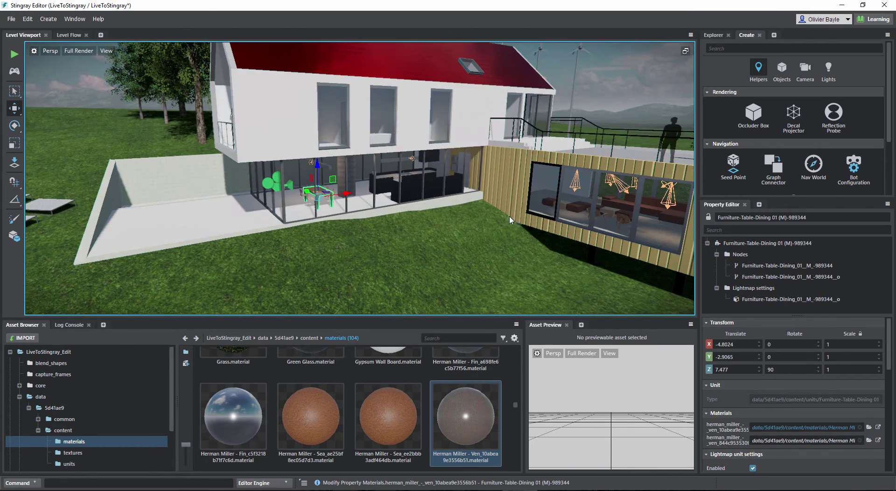
alt+drag(512, 220, 408, 228)
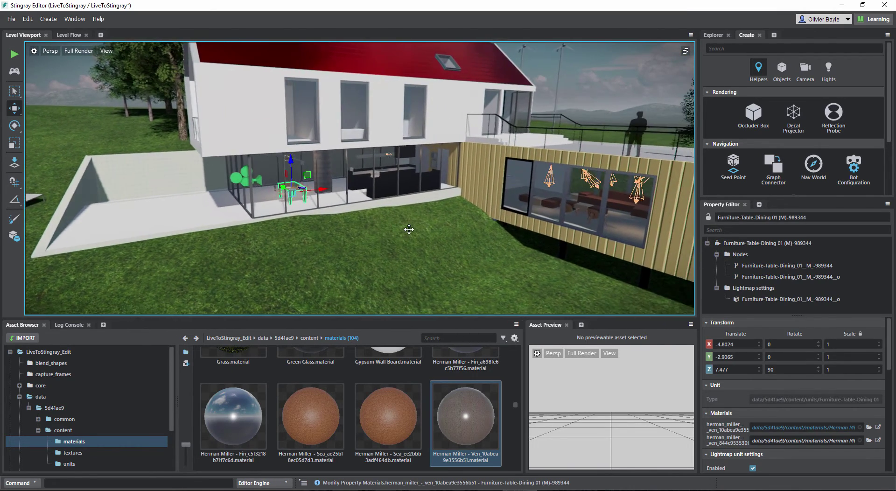
scroll(408, 229, down, 3)
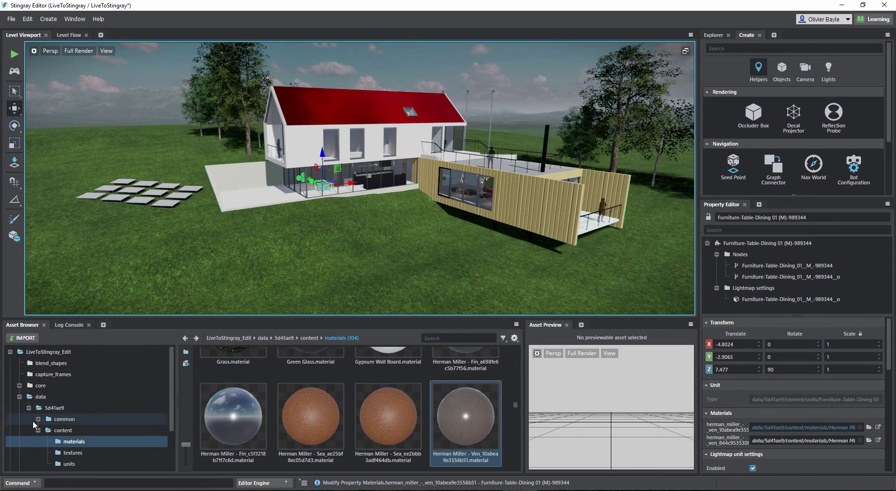
click(29, 407)
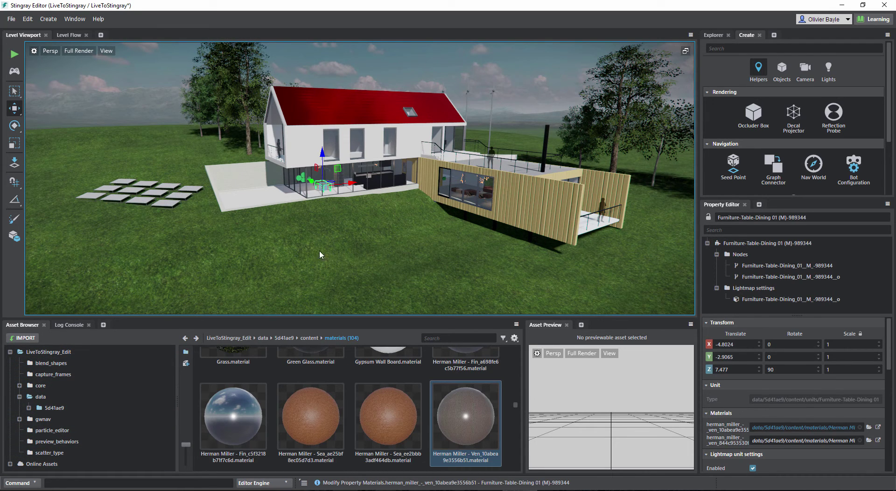
Step: Make two copies of the man on the roof terrace, spaced along the railing toward the main house
alt+drag(490, 229, 284, 302)
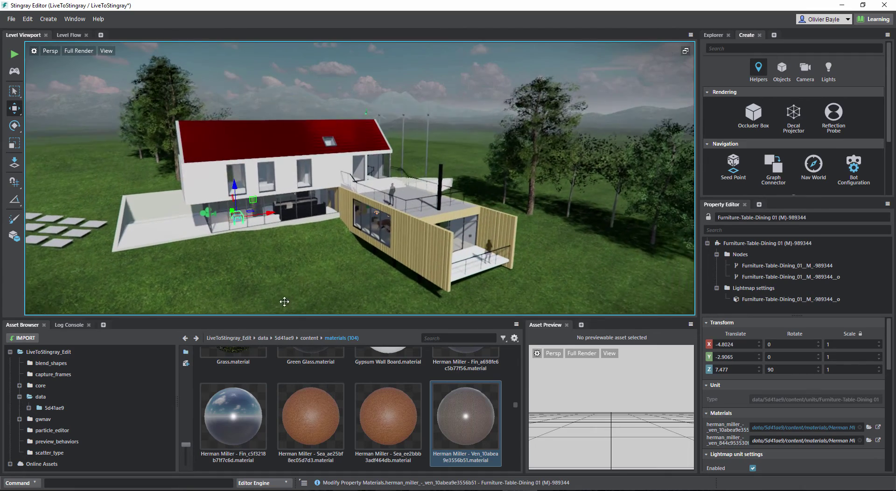
scroll(284, 301, up, 5)
alt+drag(344, 238, 325, 254)
alt+middle_drag(324, 254, 282, 256)
click(363, 243)
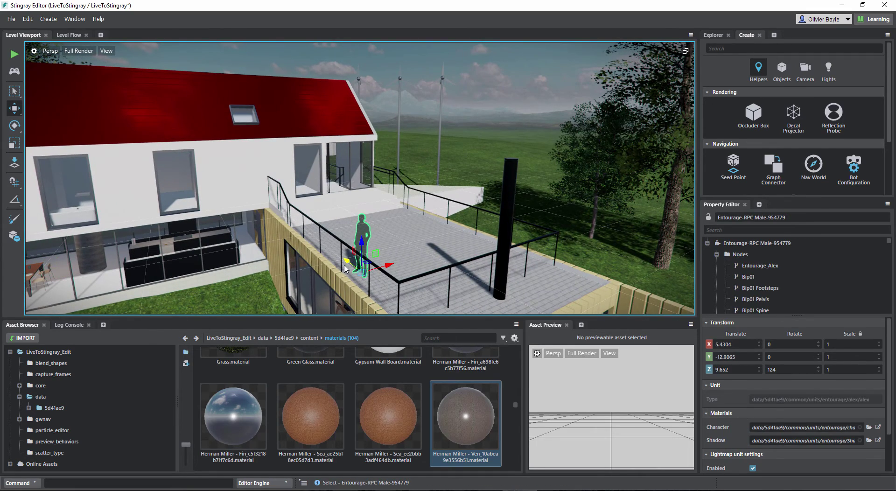
shift+drag(344, 268, 304, 226)
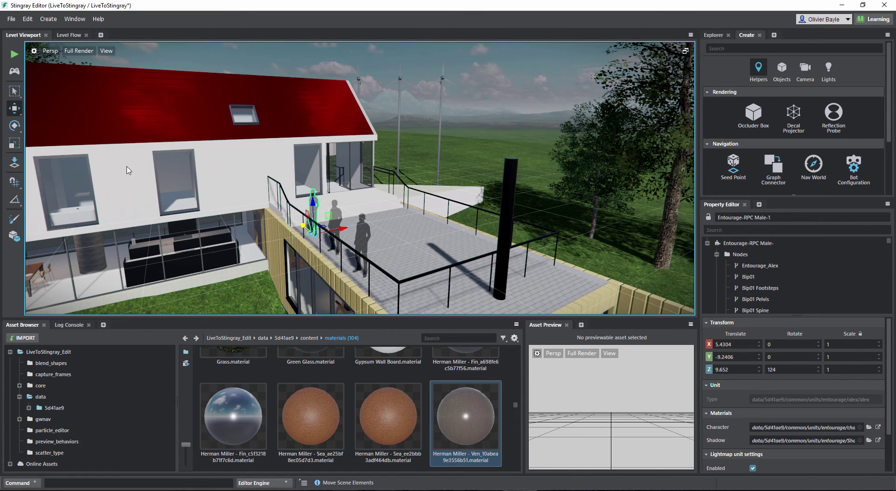
Step: Rotate the two copied men on the terrace about the vertical axis, turning the middle one to about 59.41 degrees
click(15, 125)
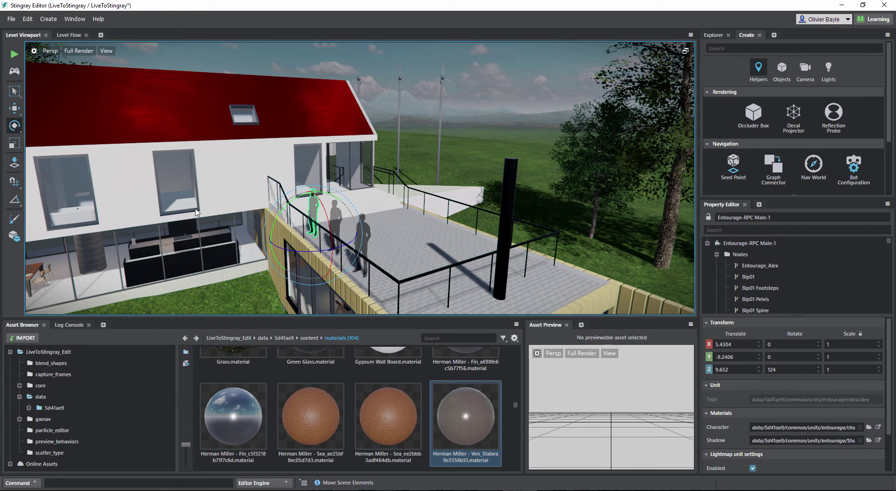
drag(305, 251, 329, 252)
alt+right_drag(329, 252, 383, 220)
alt+middle_drag(383, 220, 303, 232)
click(398, 230)
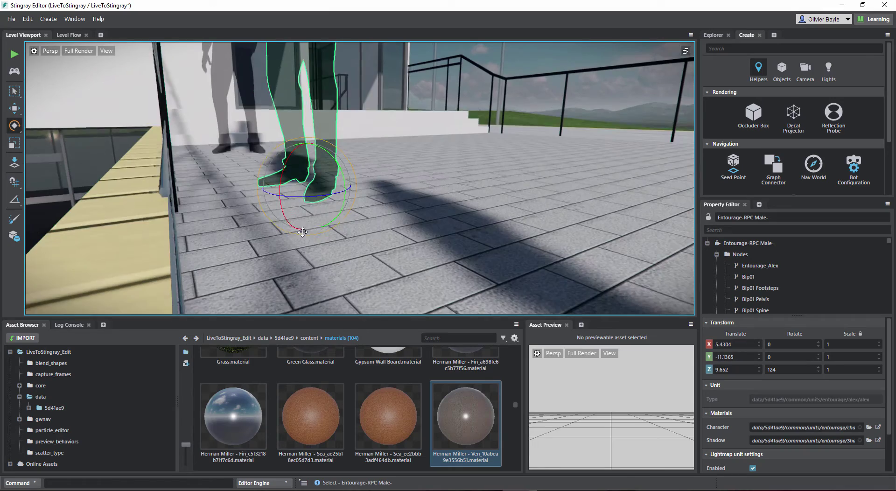
drag(302, 231, 273, 234)
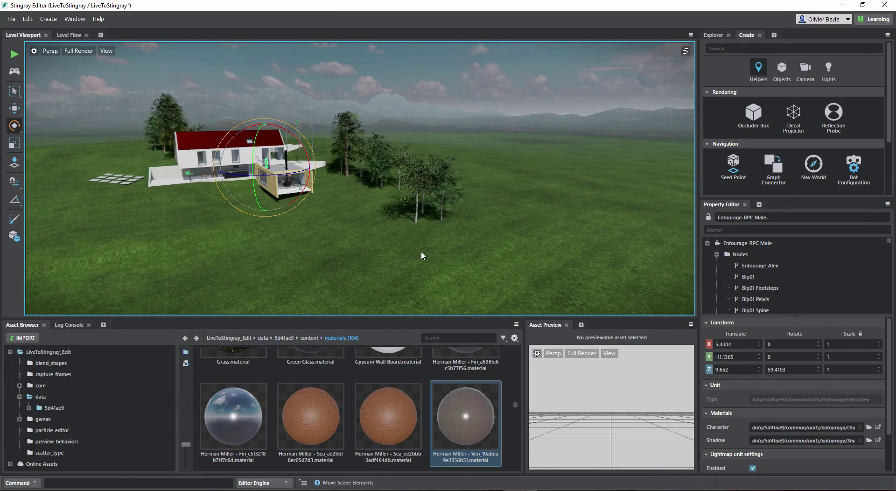
Step: Copy the frontmost deciduous tree several times in a row toward the house, rotating the last copy to about 155.23 degrees about Z
alt+middle_drag(421, 251, 365, 249)
alt+drag(366, 246, 226, 206)
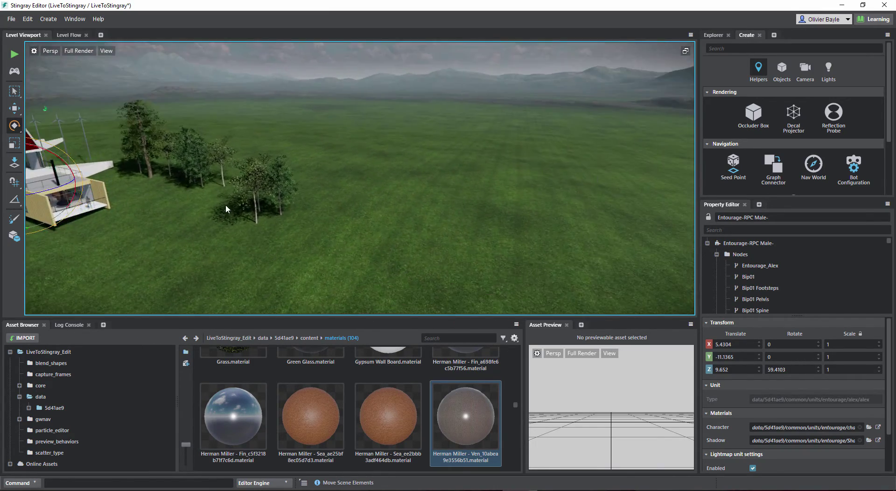
alt+middle_drag(242, 211, 443, 214)
alt+middle_drag(181, 224, 634, 222)
alt+middle_drag(252, 217, 551, 217)
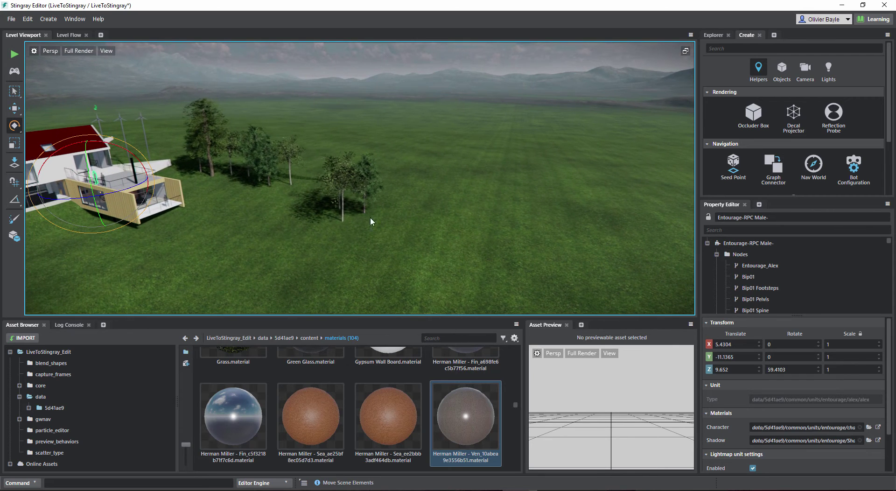
click(343, 211)
click(342, 192)
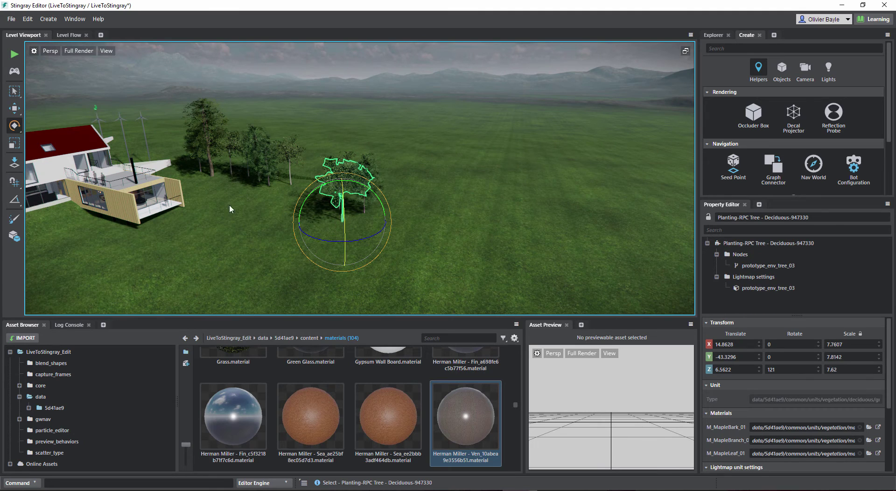
click(14, 108)
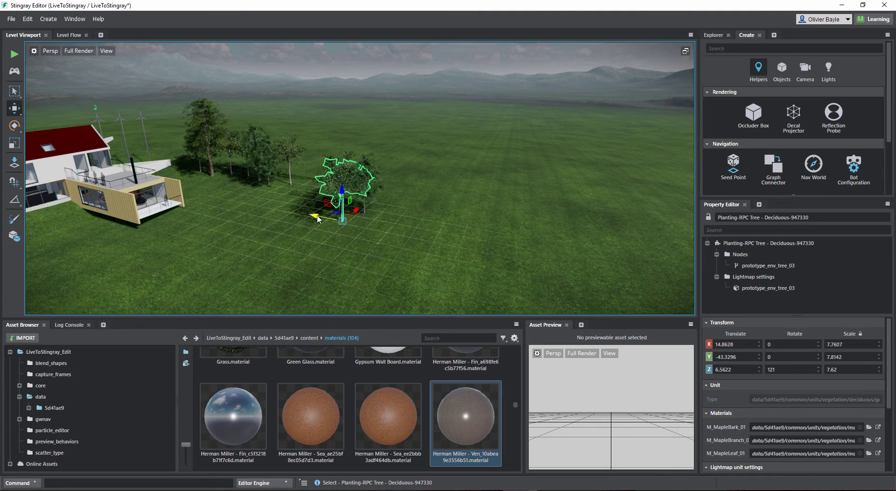
shift+drag(312, 225, 267, 237)
key(e)
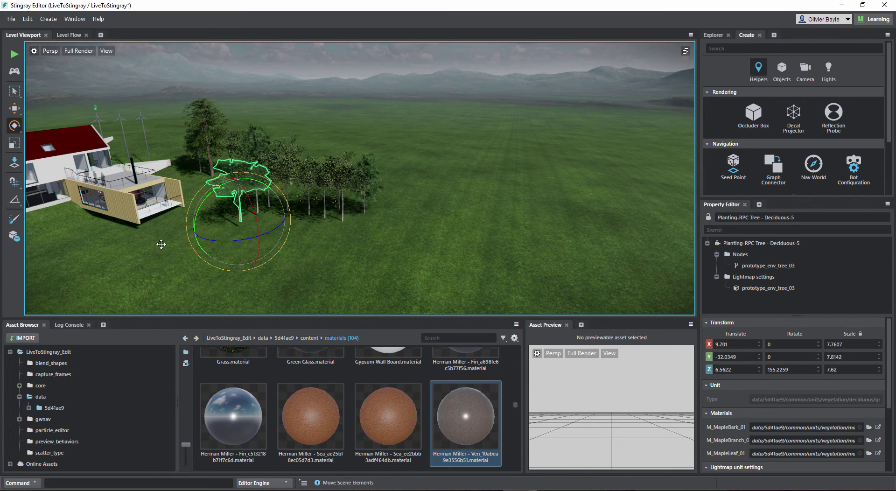
Step: Replace the upper-floor side wall's concrete sand/cement screed material with Finishes - Exterior - Timber Cladding, searching for "timber"
alt+middle_drag(162, 244, 877, 228)
alt+middle_drag(430, 226, 186, 202)
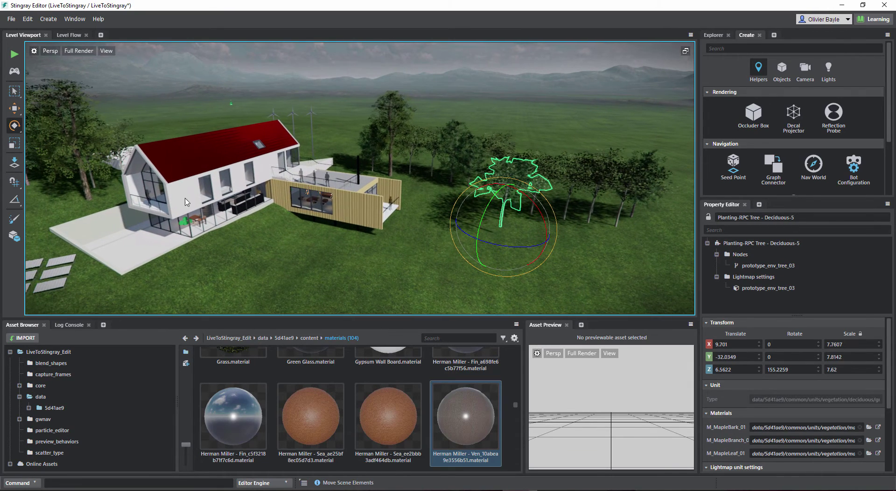
click(172, 203)
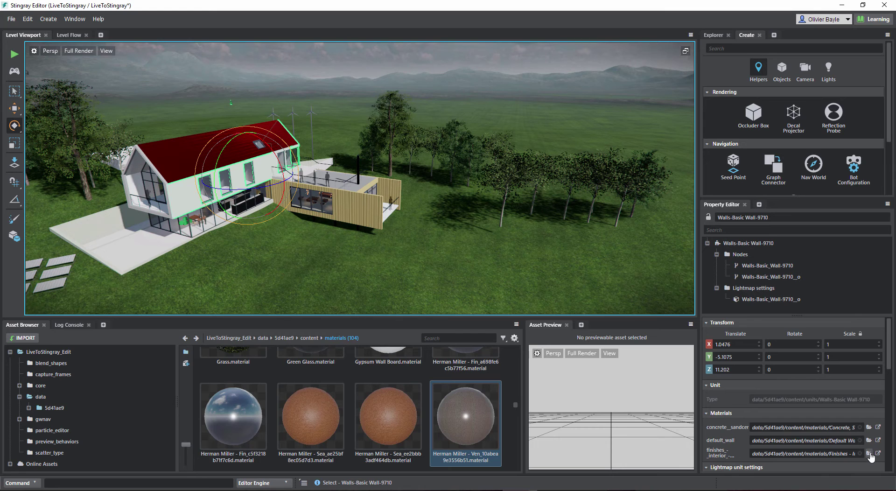
click(869, 427)
key(f)
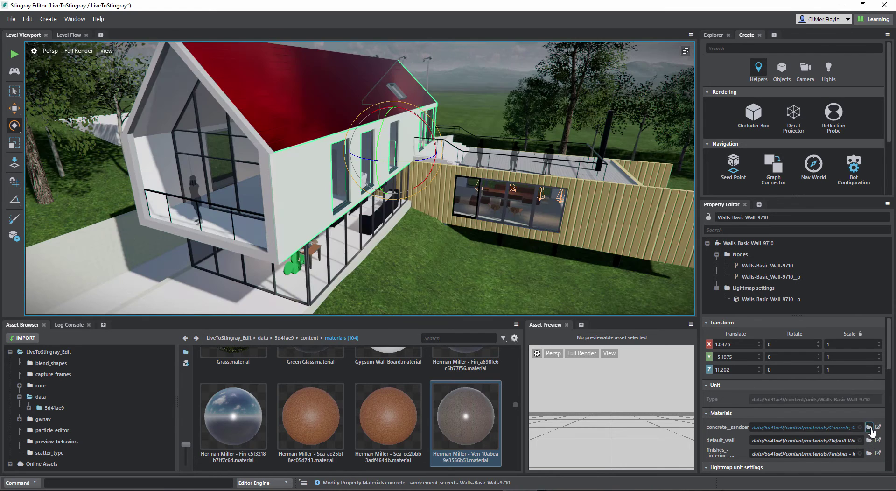
click(869, 428)
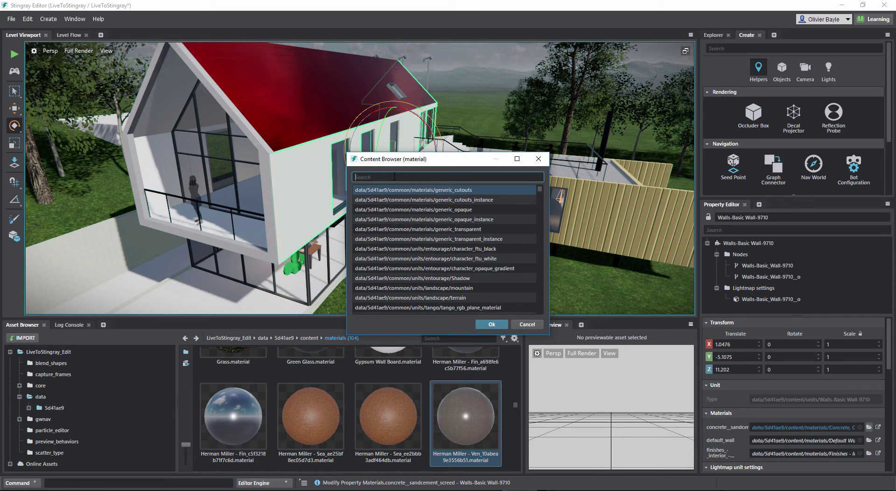
text(timber)
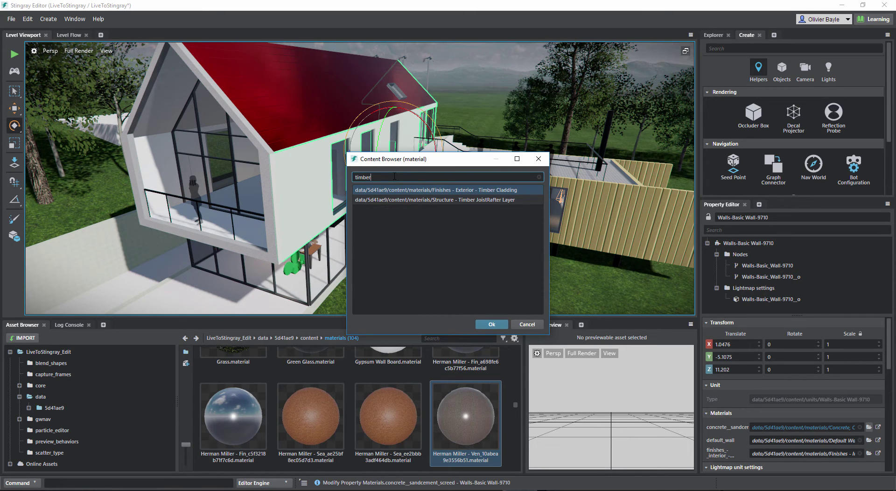
double_click(424, 188)
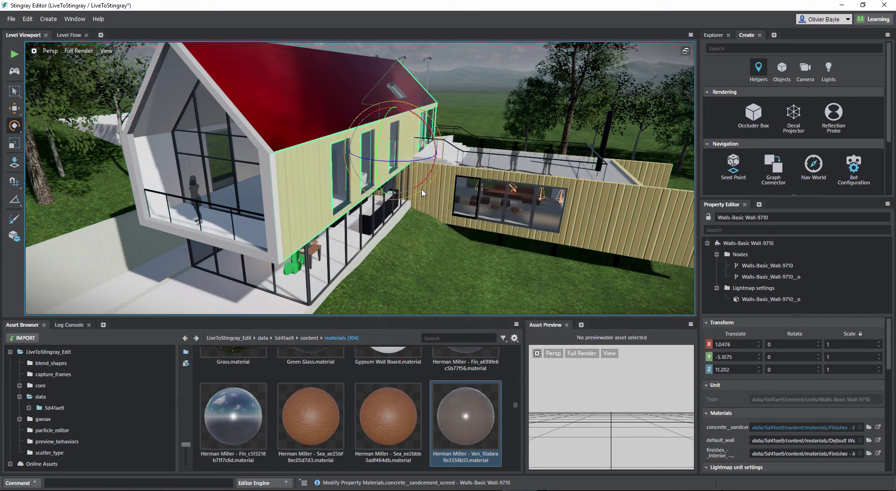
Step: Inspect the timber-clad wall from outside and look over the column and kitchen counters inside the house
alt+middle_drag(245, 246, 34, 172)
scroll(229, 245, up, 5)
scroll(229, 245, down, 4)
scroll(49, 177, down, 4)
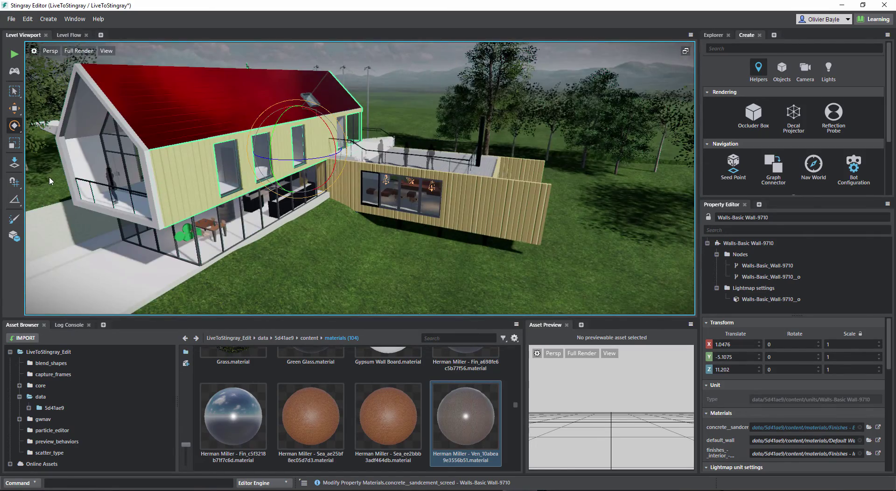
alt+drag(50, 180, 186, 256)
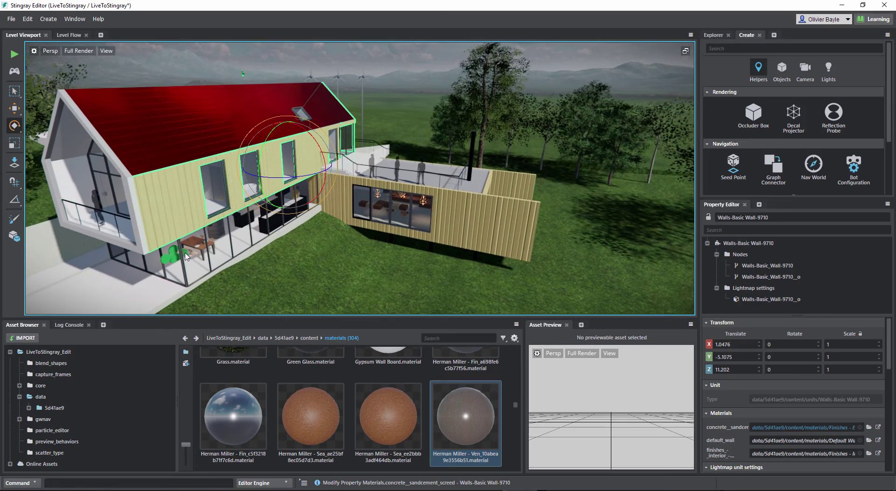
scroll(191, 250, up, 6)
alt+middle_drag(229, 228, 229, 186)
scroll(230, 196, down, 3)
scroll(229, 196, up, 6)
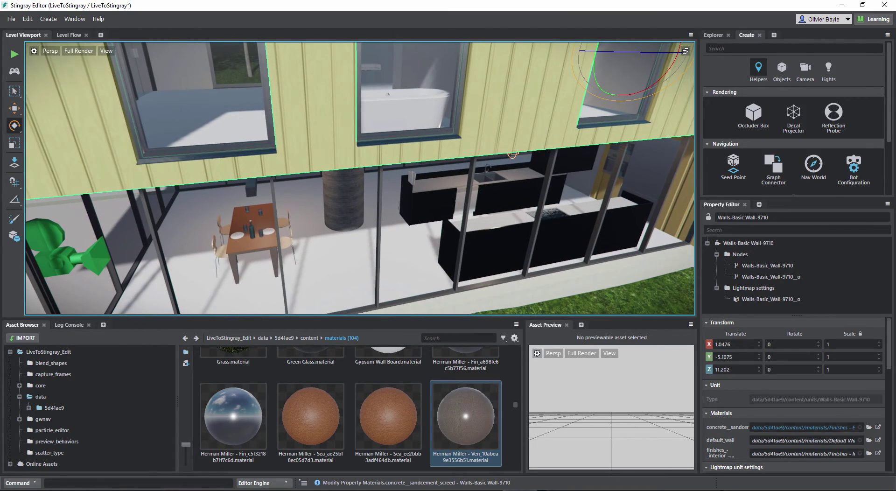
scroll(307, 151, up, 5)
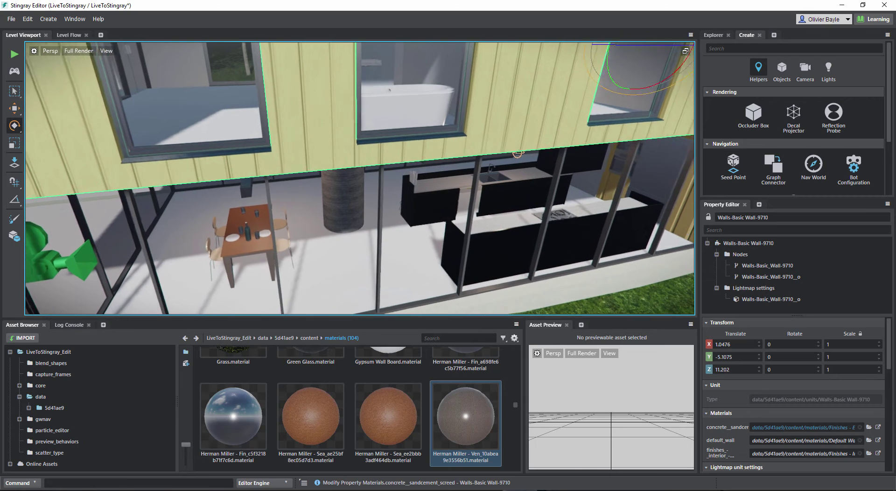
scroll(271, 283, up, 8)
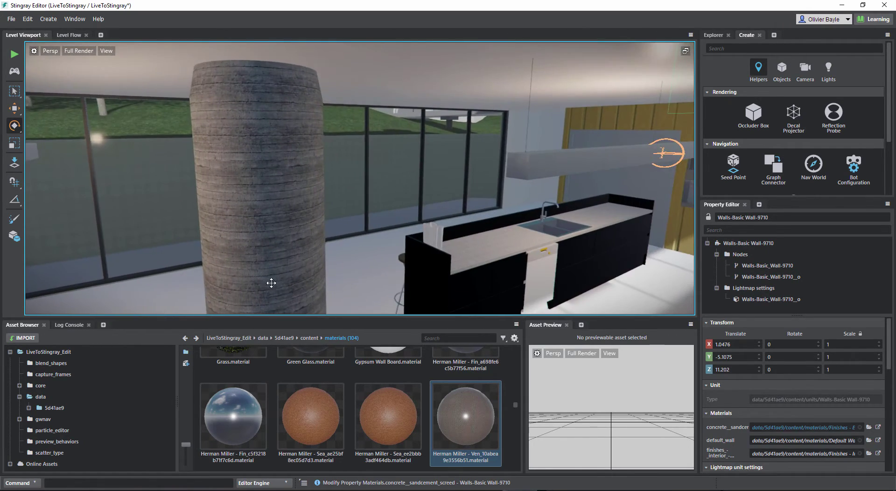
alt+drag(271, 283, 289, 240)
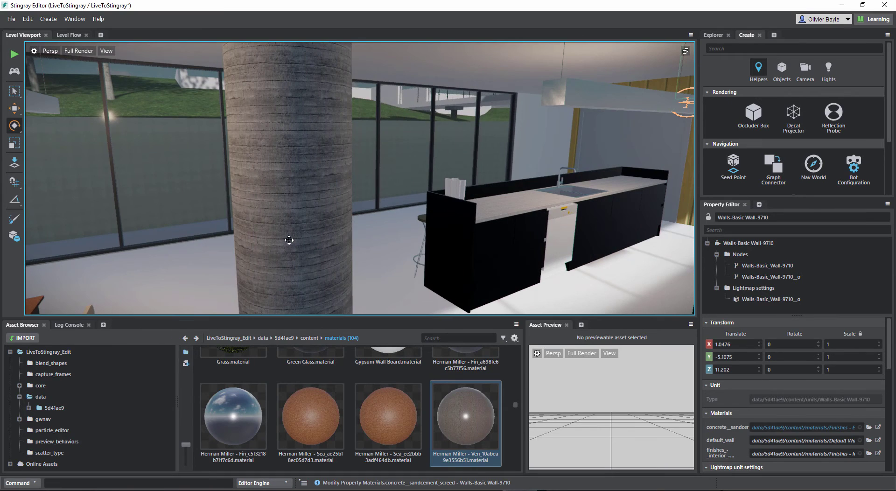
Step: Place a reflection probe on the kitchen counter and raise it above the worktop to about 8.79 in Z
click(838, 114)
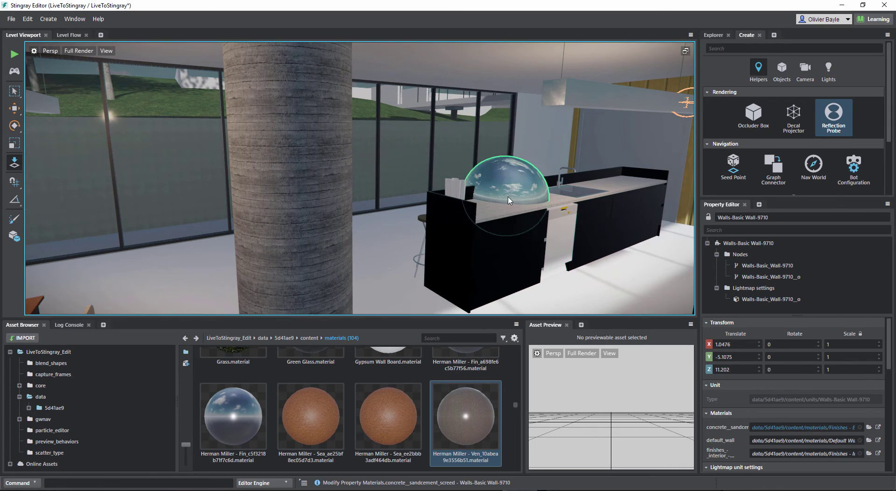
click(506, 194)
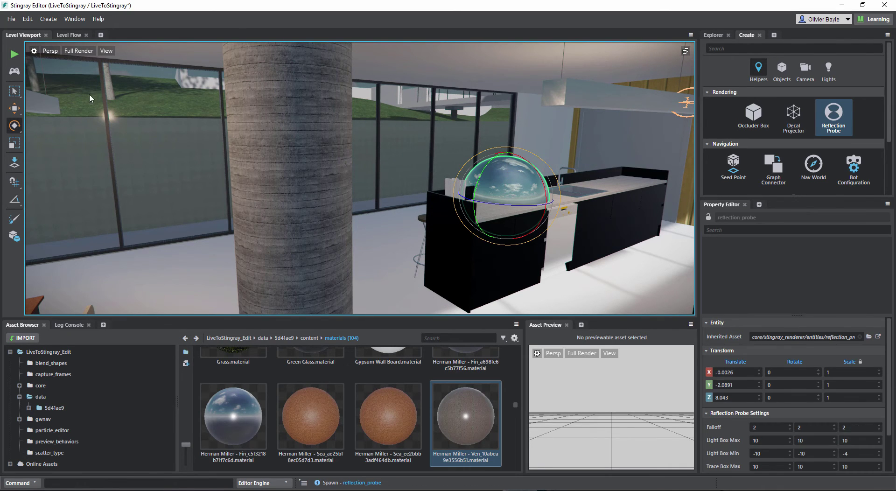
click(15, 108)
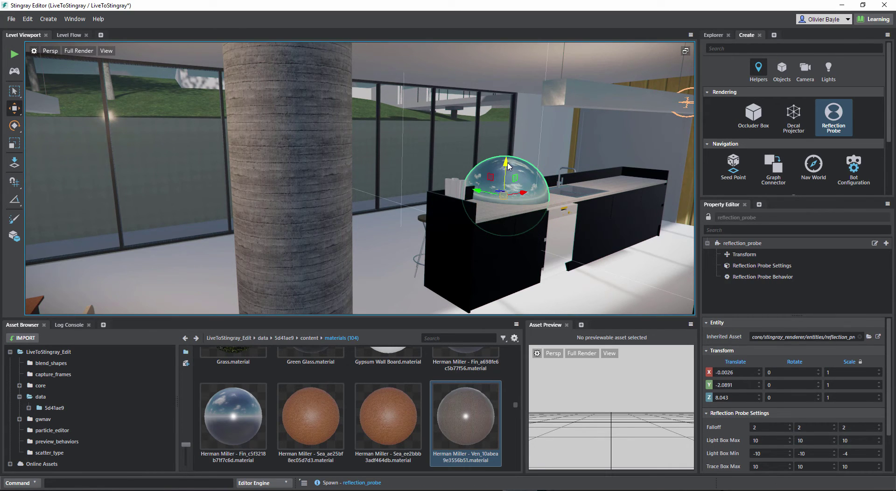
drag(508, 167, 510, 110)
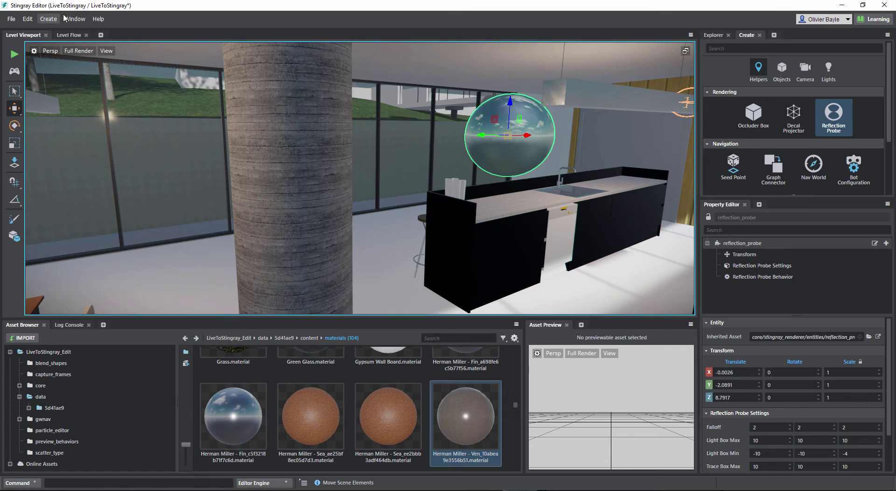
Step: Bake the reflection probes and check the reflections on the kitchen cabinets
click(49, 18)
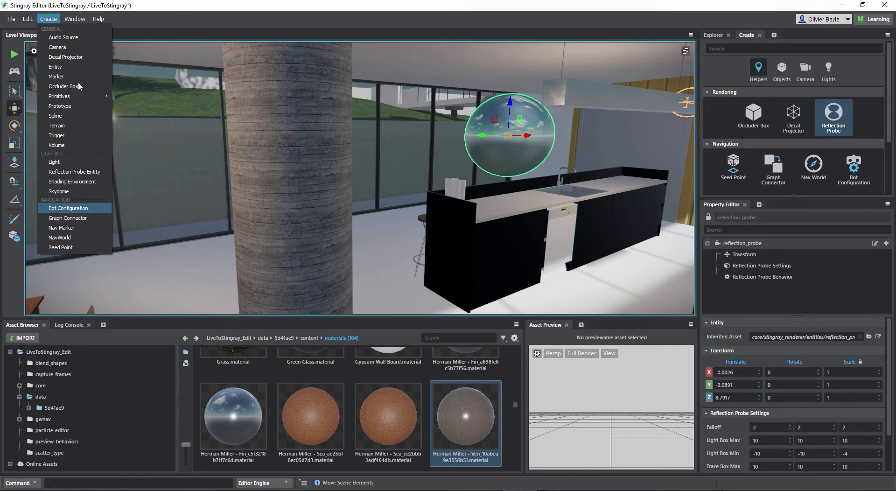
click(75, 18)
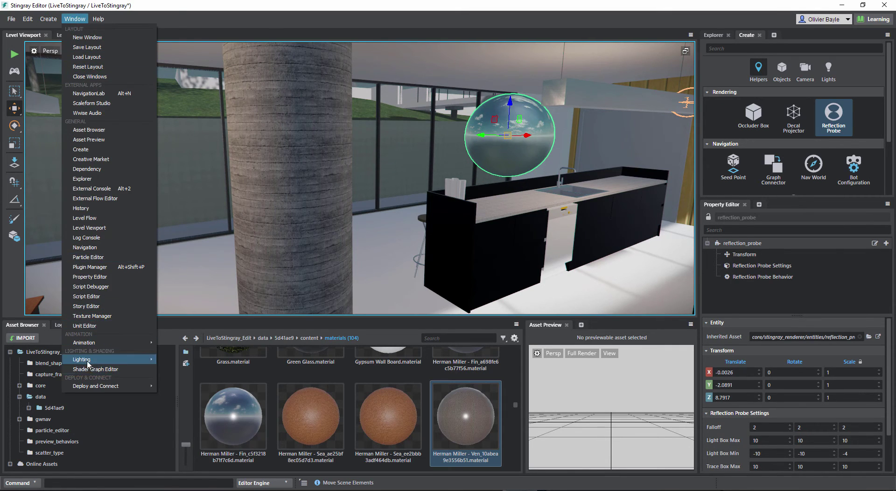
mouse_move(89, 364)
click(181, 379)
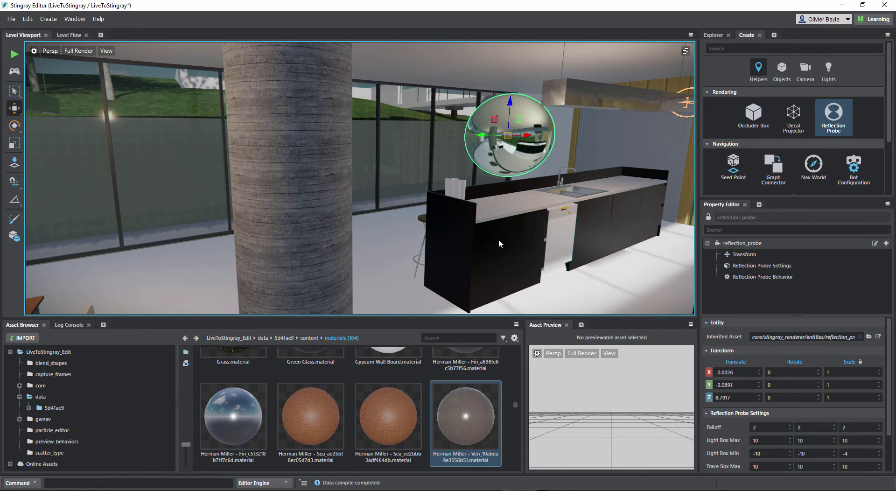
alt+drag(498, 242, 603, 186)
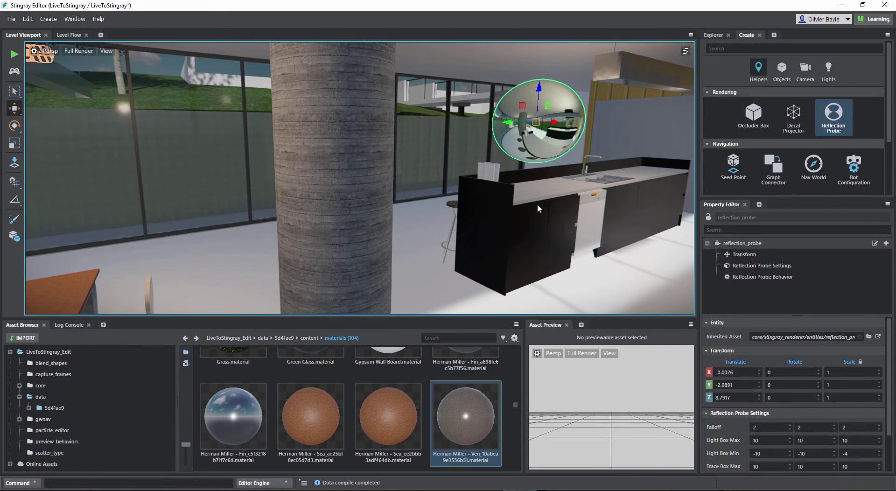
Step: Enable Screen-Space Reflections for the midday_shading_environment level entity
click(711, 36)
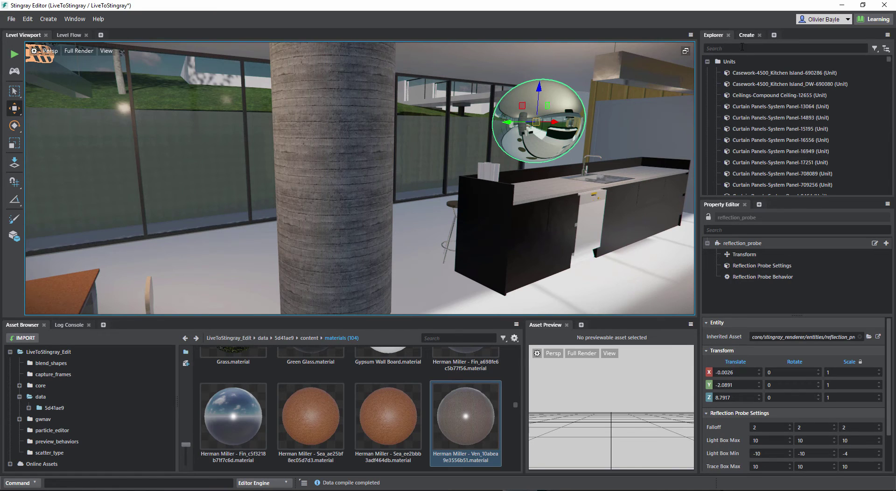
click(706, 61)
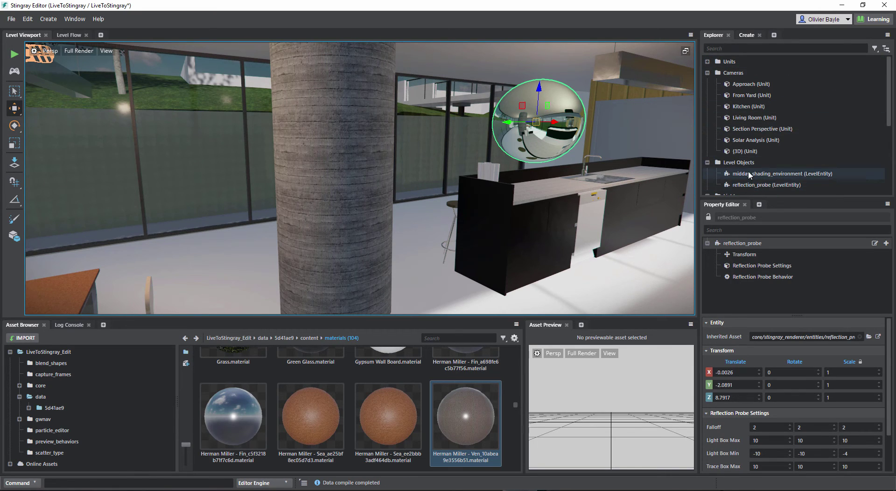
click(749, 173)
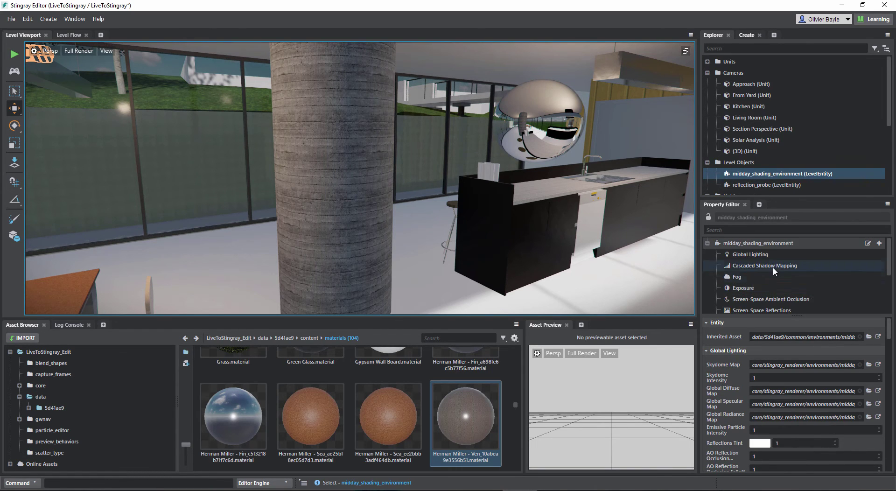
click(762, 310)
click(754, 336)
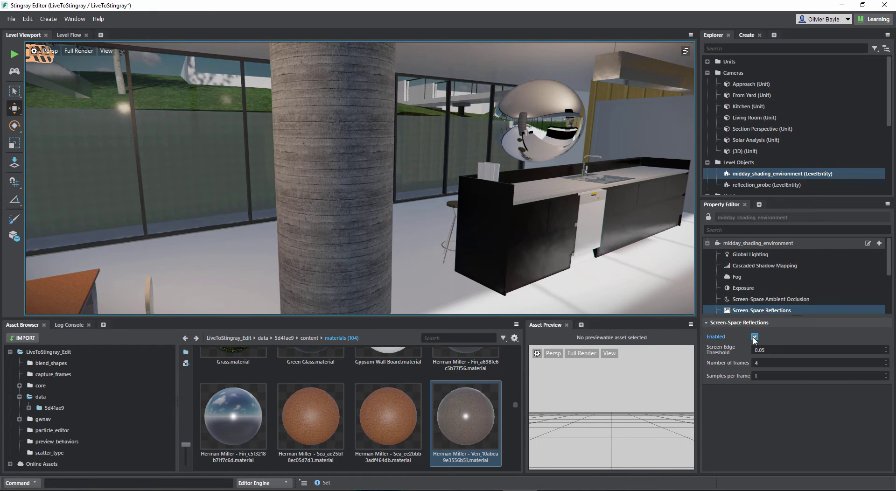
Step: Try a light bake of the whole level with the existing light baking options, then stop the bake
right_drag(561, 282, 586, 241)
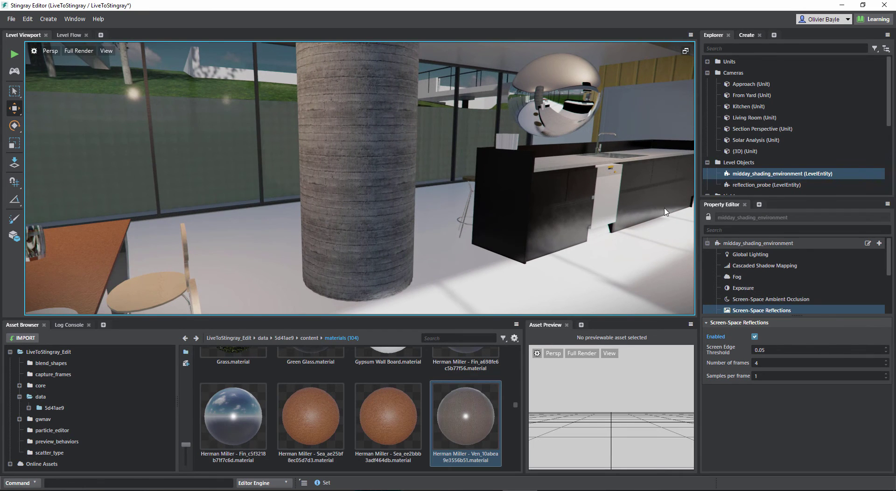
right_drag(418, 284, 480, 255)
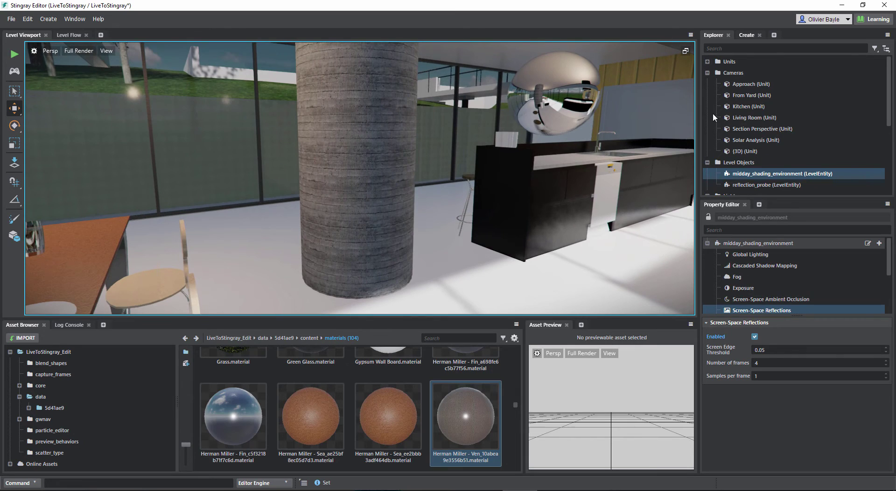
click(774, 36)
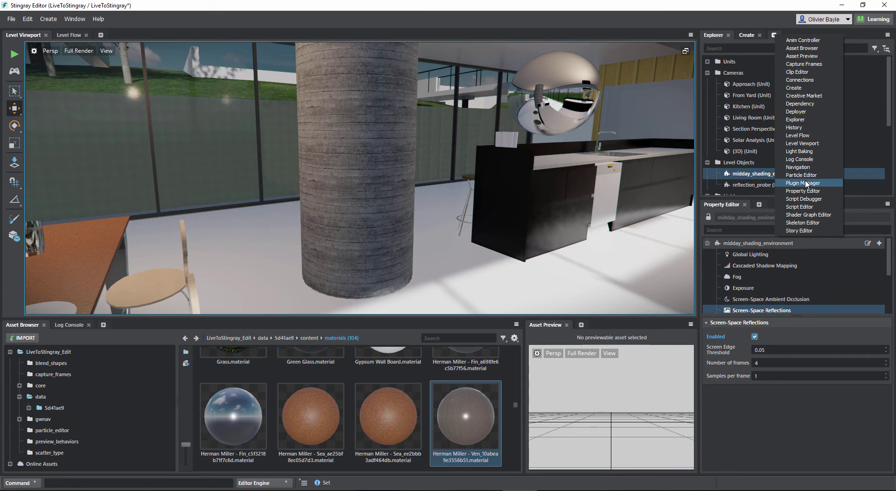
click(806, 151)
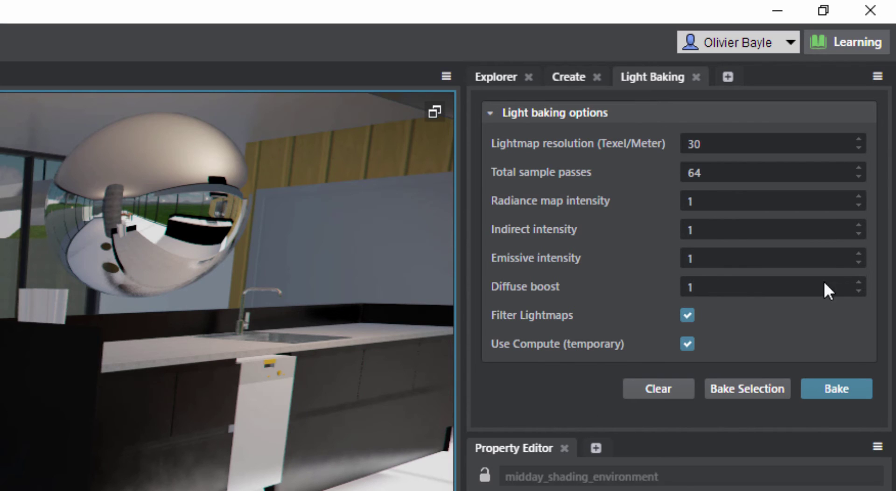
click(838, 391)
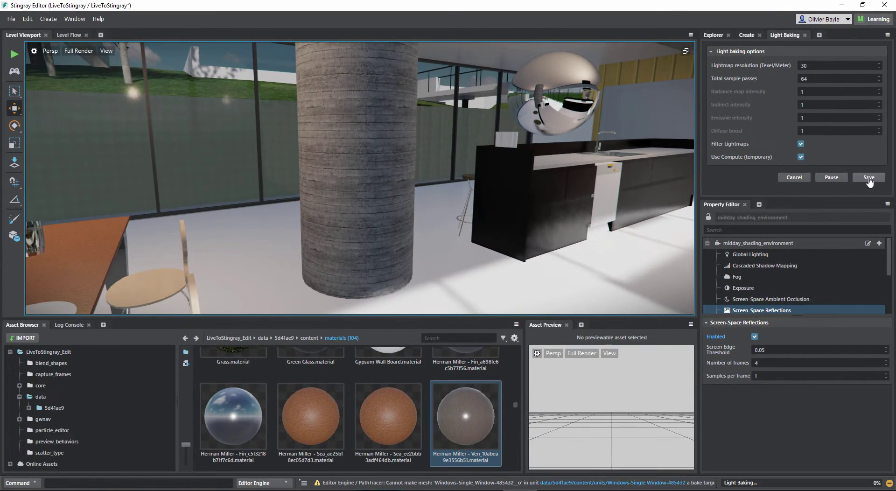
click(869, 178)
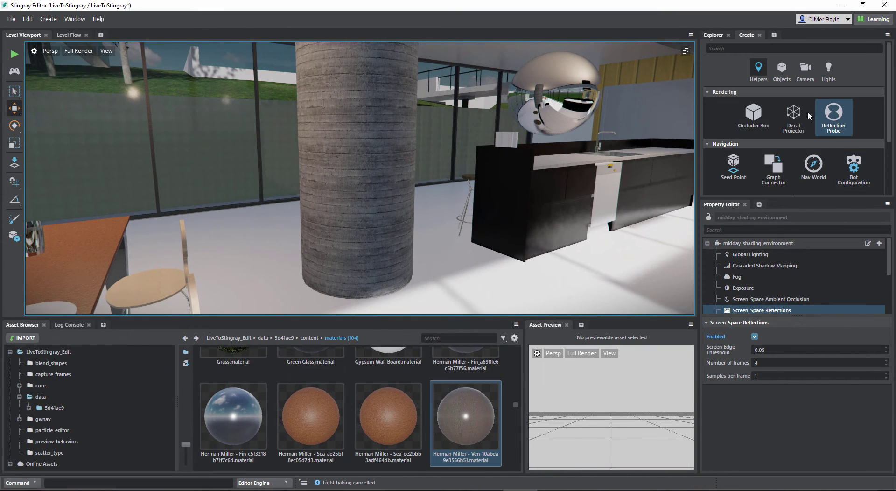
Step: Save all changed assets, including the LiveToStingray level
click(11, 19)
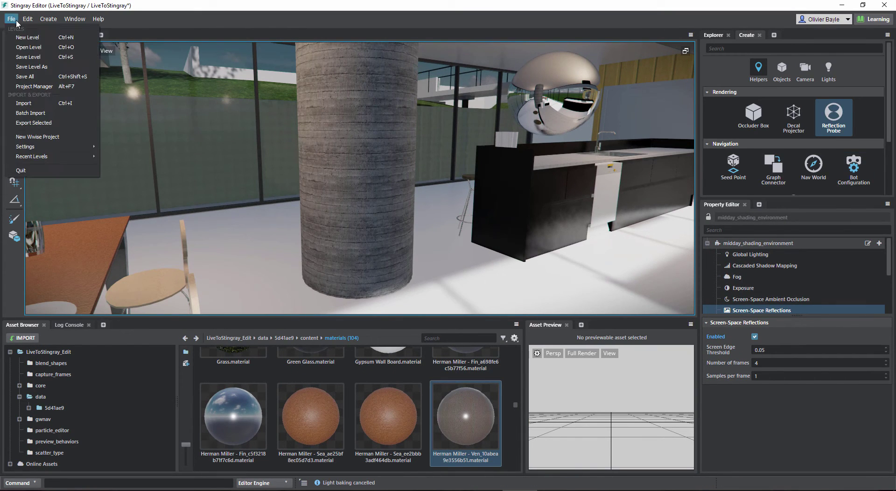
click(26, 76)
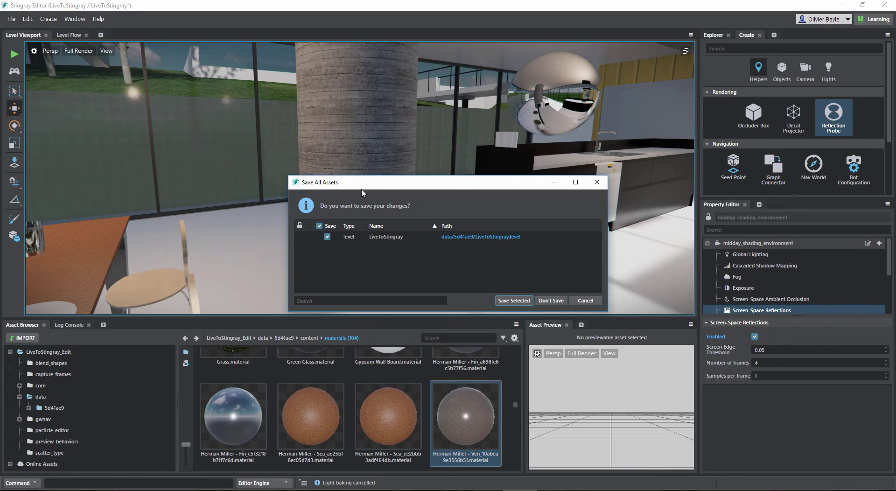
click(518, 303)
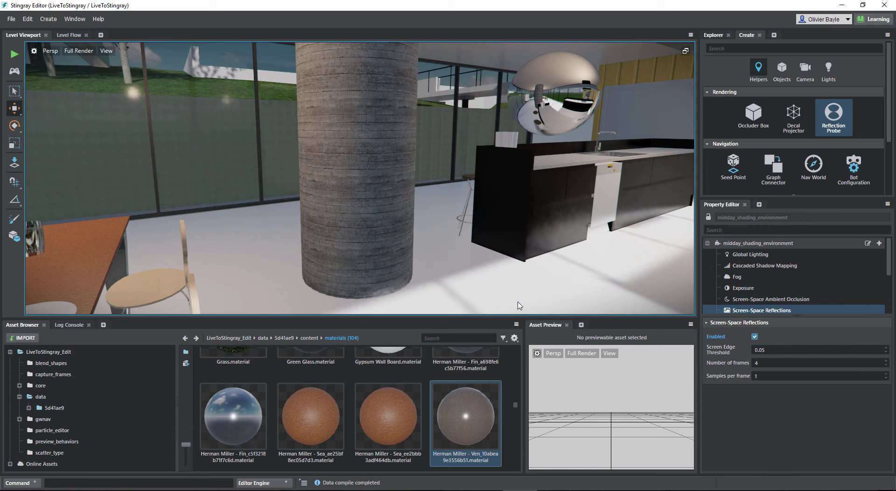
Step: Close the Stingray Editor and 3ds Max, discarding the changes to the untitled 3ds Max scene
click(884, 6)
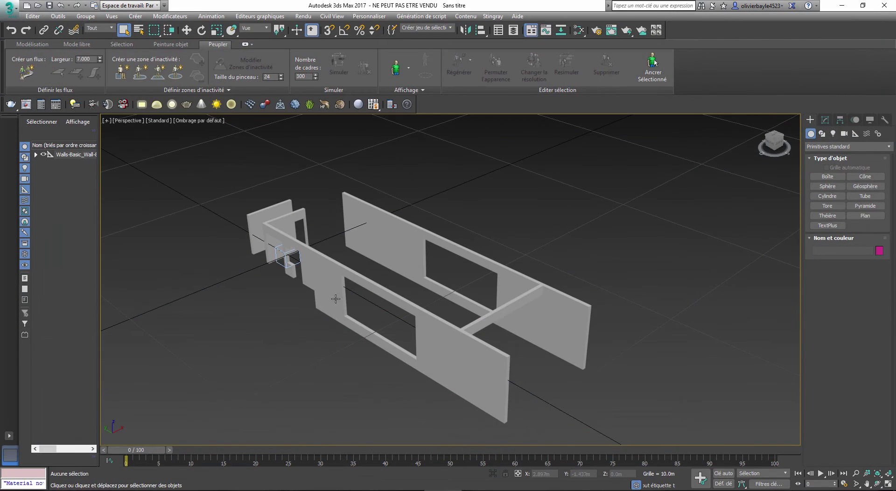
click(885, 5)
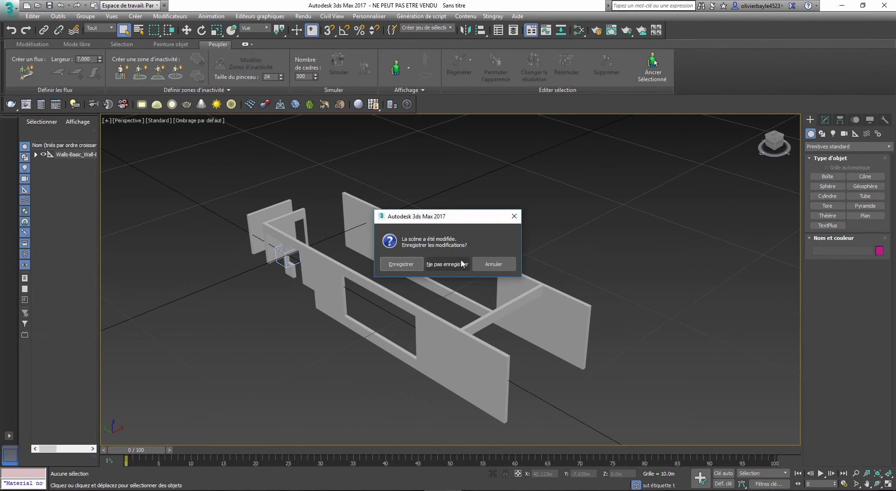
click(422, 269)
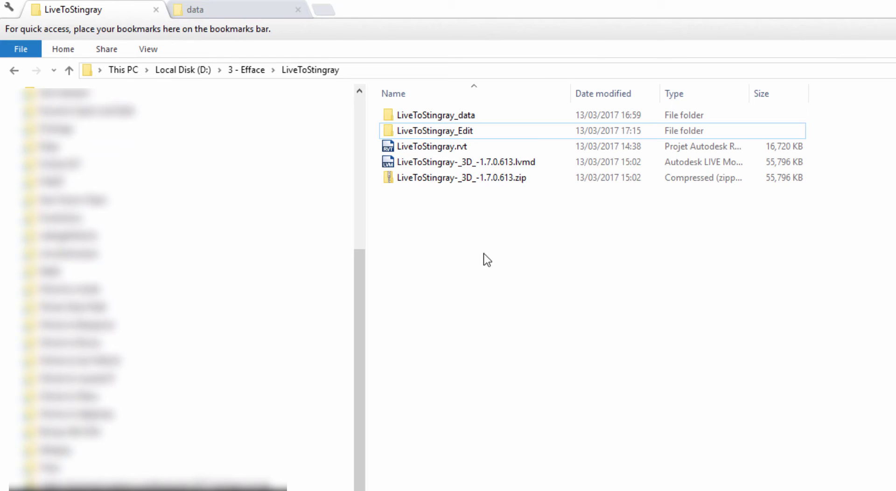
Step: Copy the 5d41ae9 folder from the data folder inside LiveToStingray_Edit
click(417, 135)
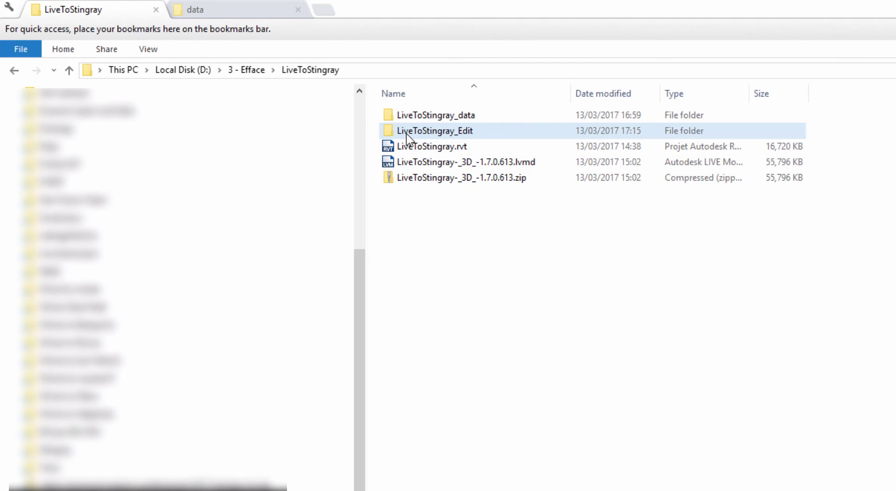
double_click(436, 136)
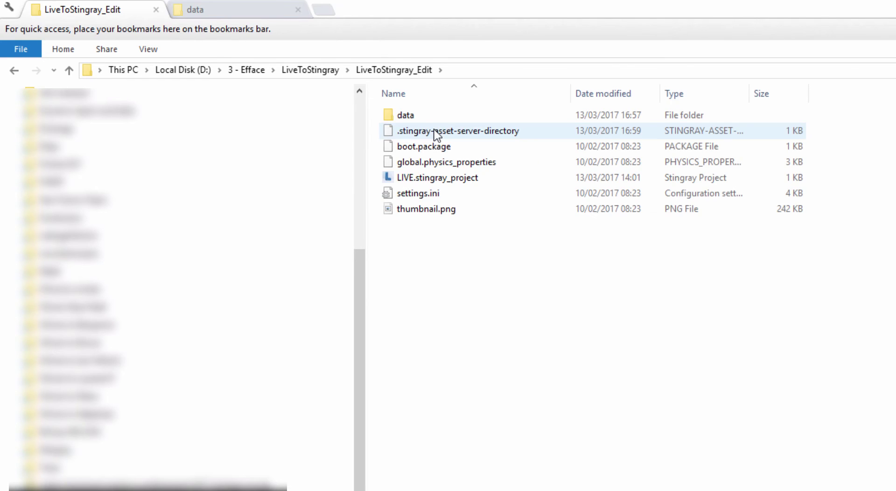
double_click(414, 119)
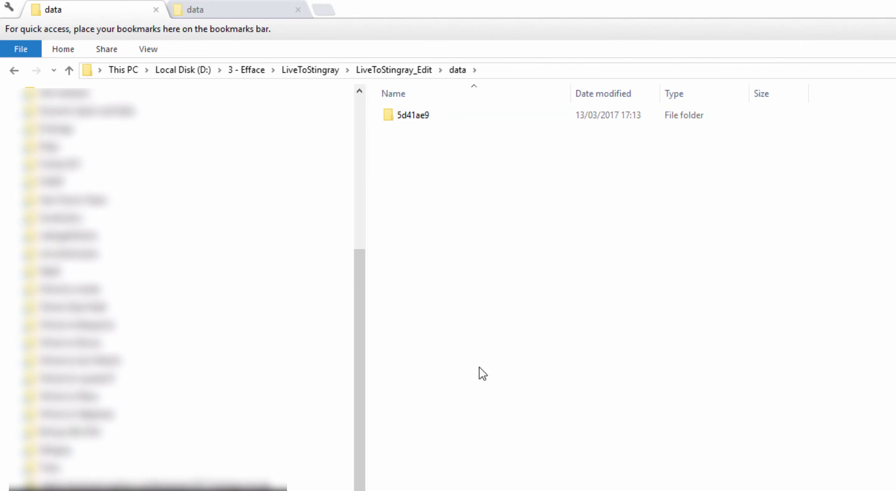
click(408, 120)
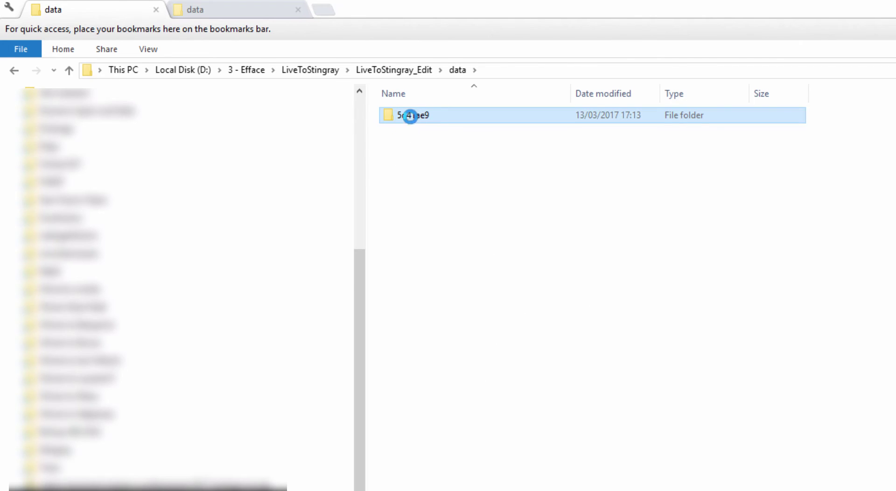
right_click(410, 117)
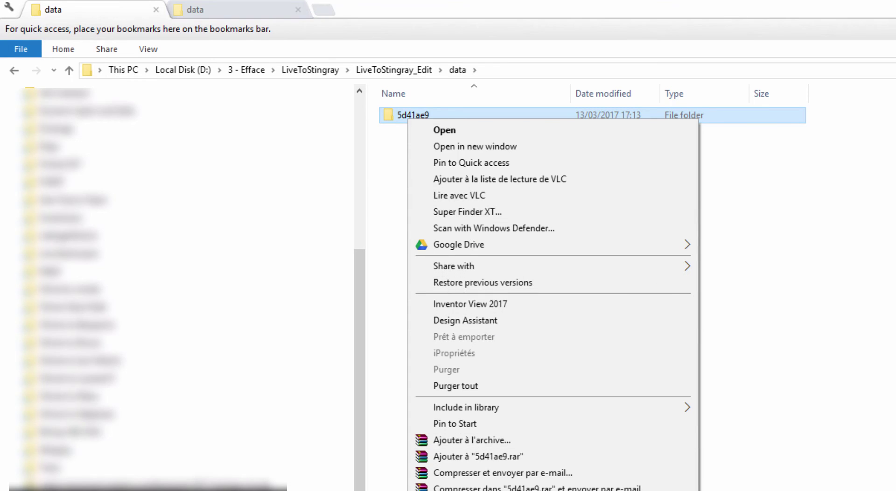
click(426, 386)
Step: Paste the copied folder into Documents > Autodesk LIVE > 1.7.0 > data, always overwriting the existing files
click(234, 11)
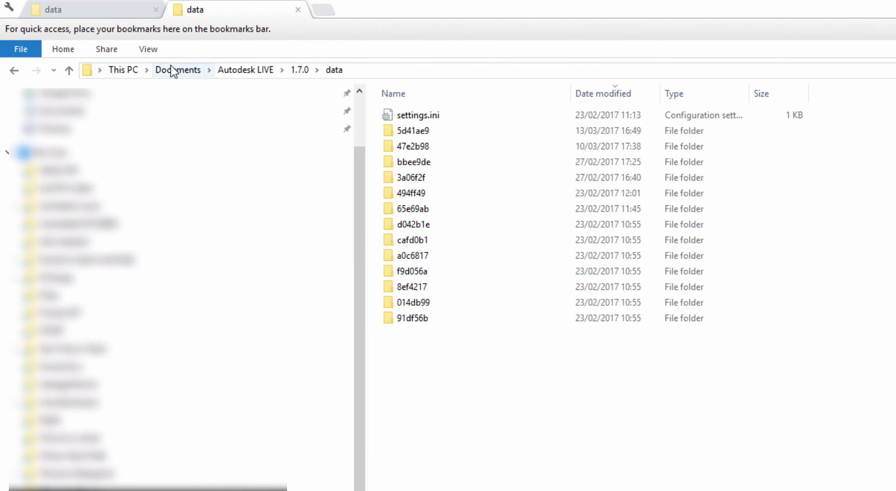
click(184, 71)
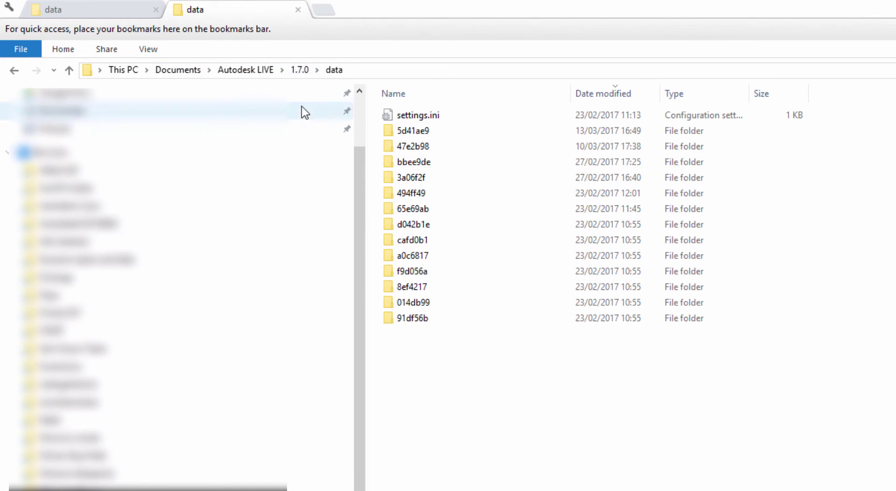
click(334, 70)
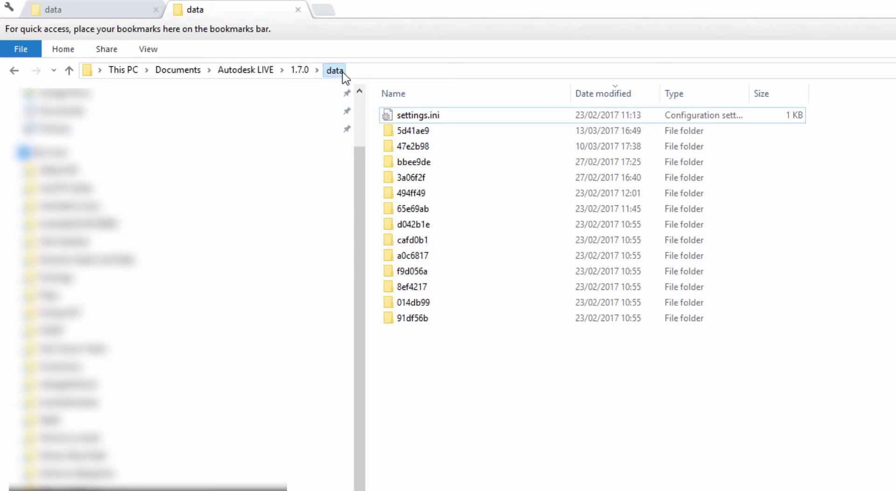
right_click(645, 436)
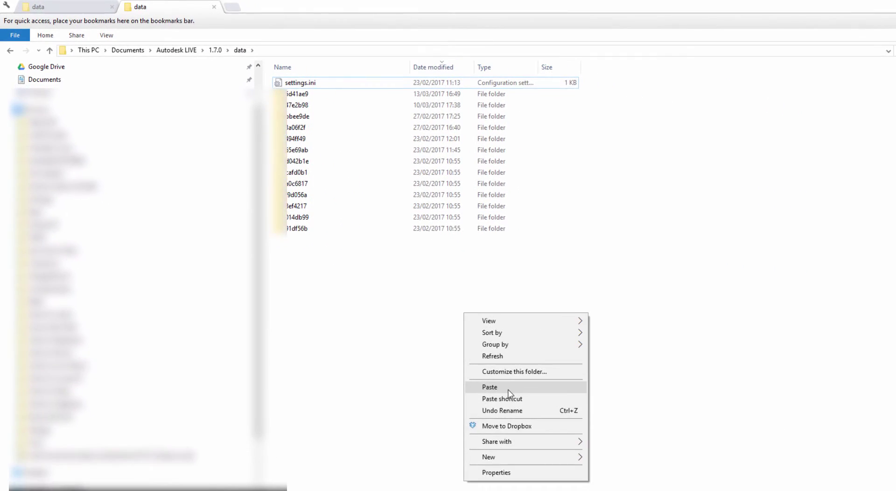
click(499, 385)
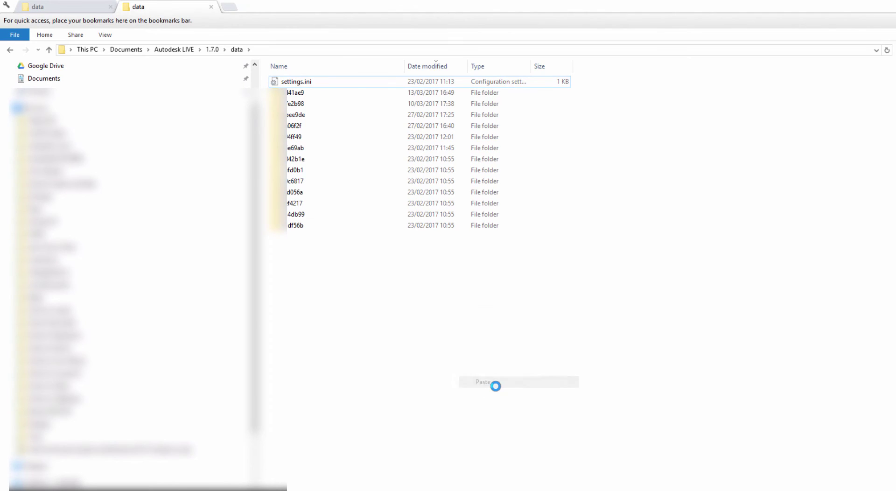
mouse_move(421, 323)
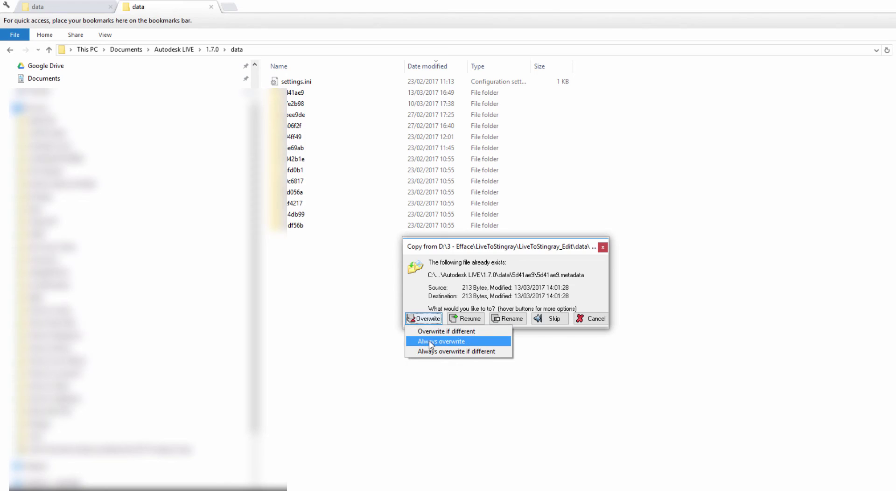
click(434, 341)
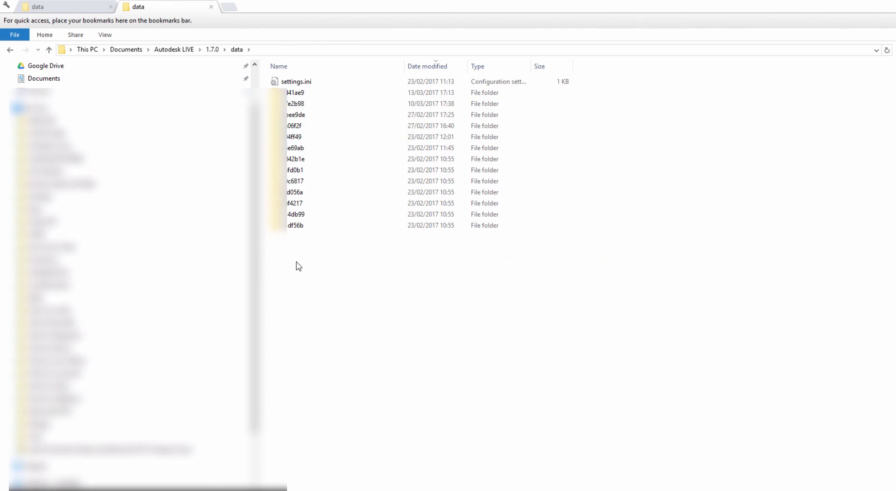
Step: Launch Autodesk LIVE Editor and open the LiveToStingray model
key(super)
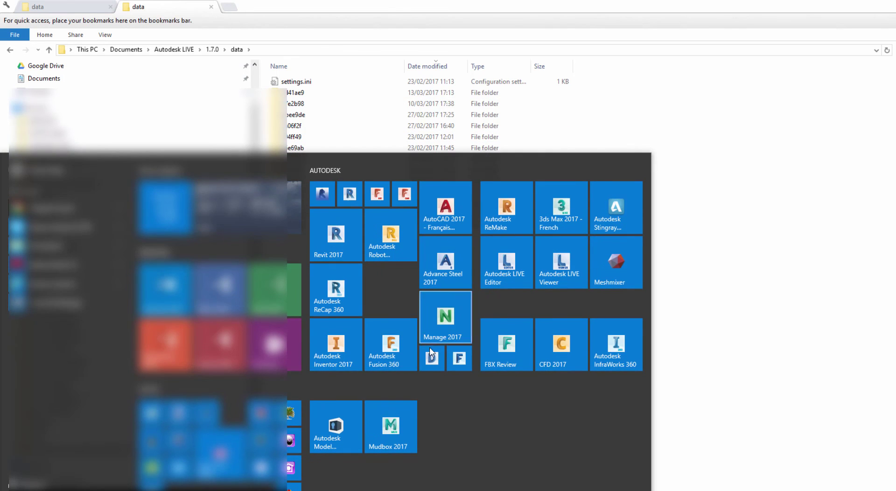
click(504, 287)
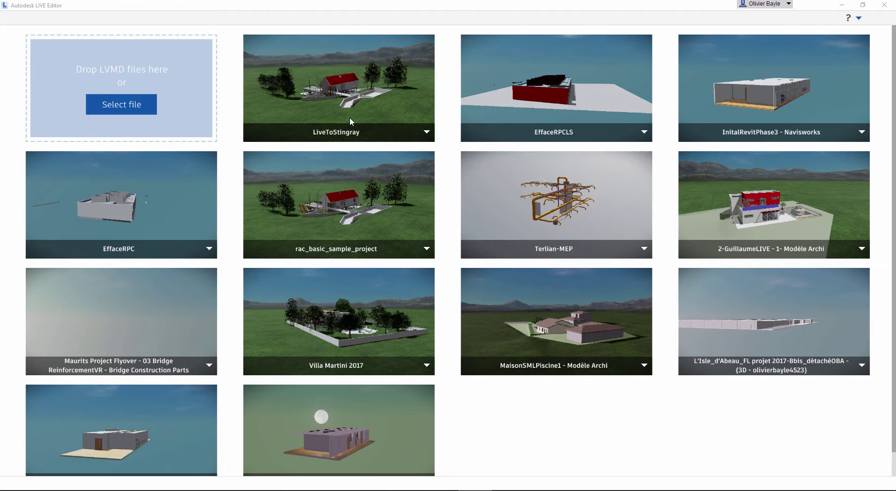
click(346, 91)
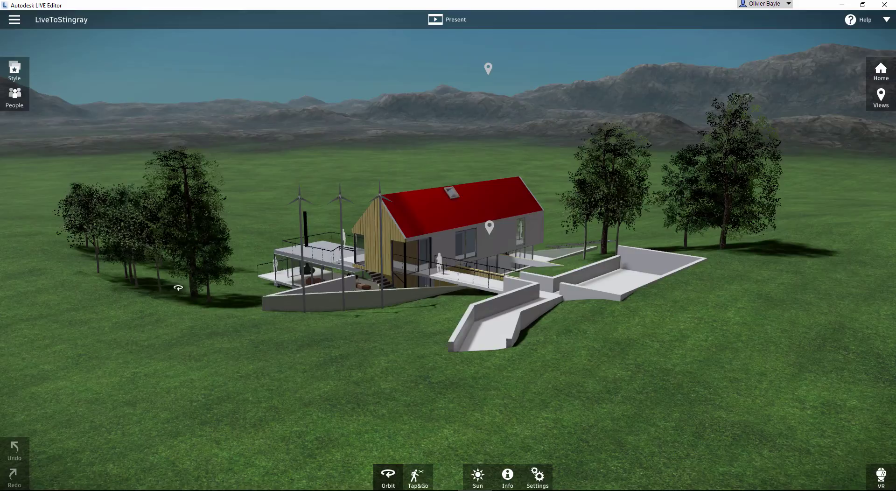
Step: Inspect the house from the timber-clad side, closing in on the roof and the glazed dining area
drag(179, 287, 742, 260)
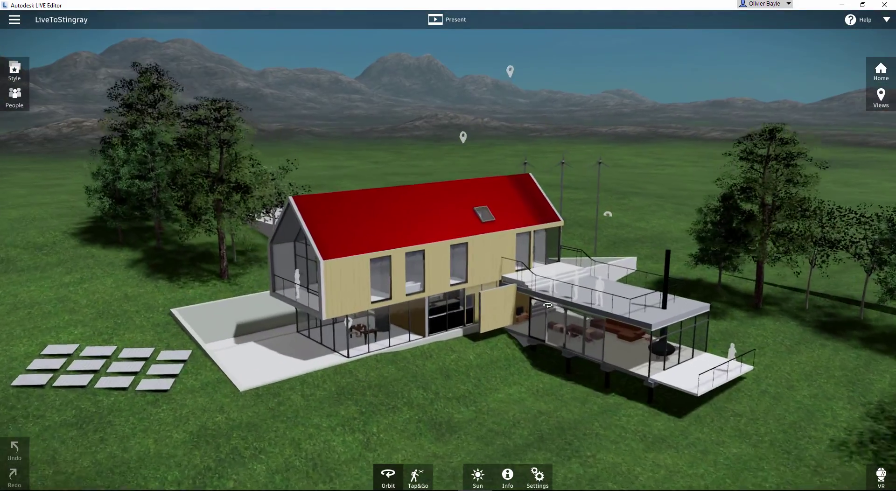
scroll(547, 305, up, 5)
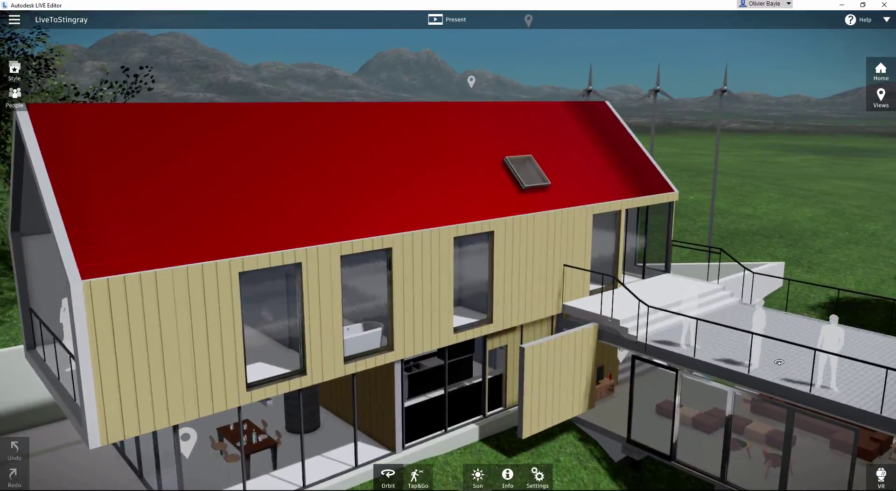
scroll(779, 362, down, 5)
scroll(427, 357, up, 5)
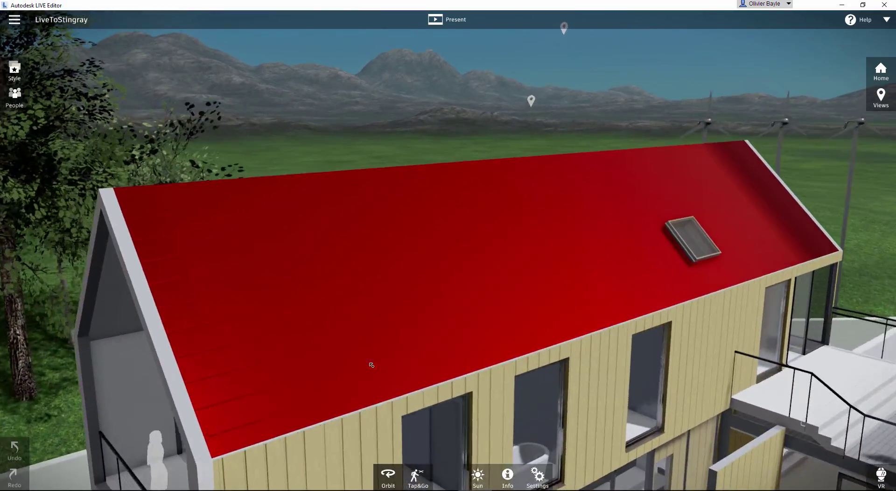
middle_drag(372, 365, 371, 412)
double_click(372, 412)
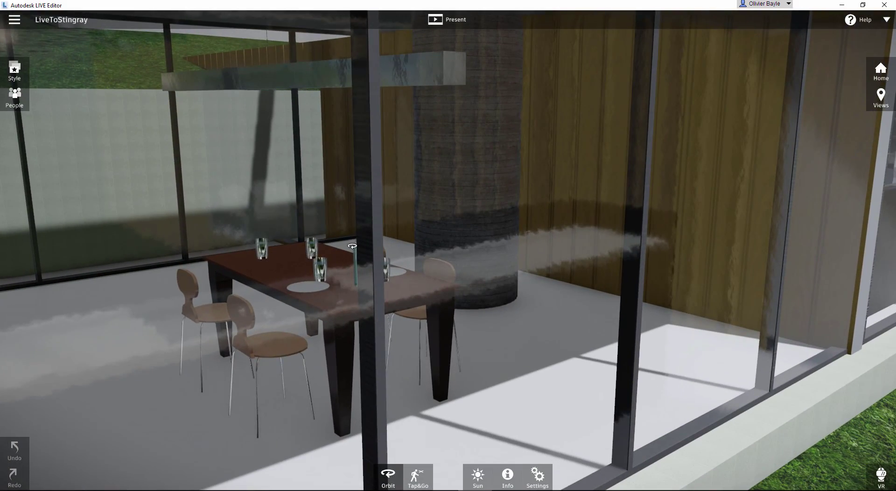
Step: Go inside the dining area and look around at the walls, windows and the view outside
drag(352, 246, 249, 393)
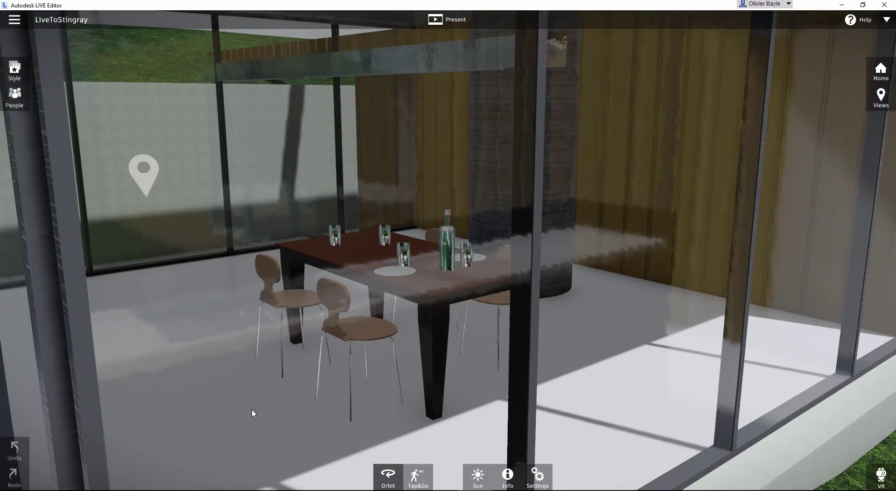
double_click(253, 413)
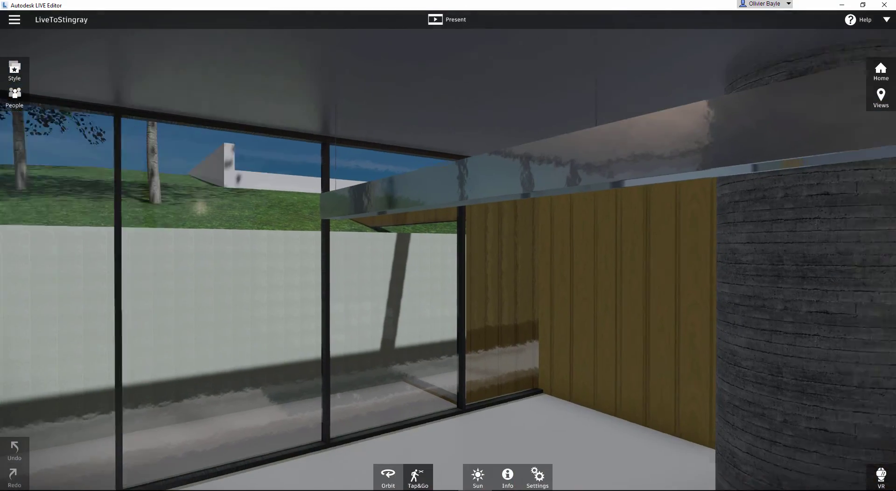
drag(374, 289, 196, 338)
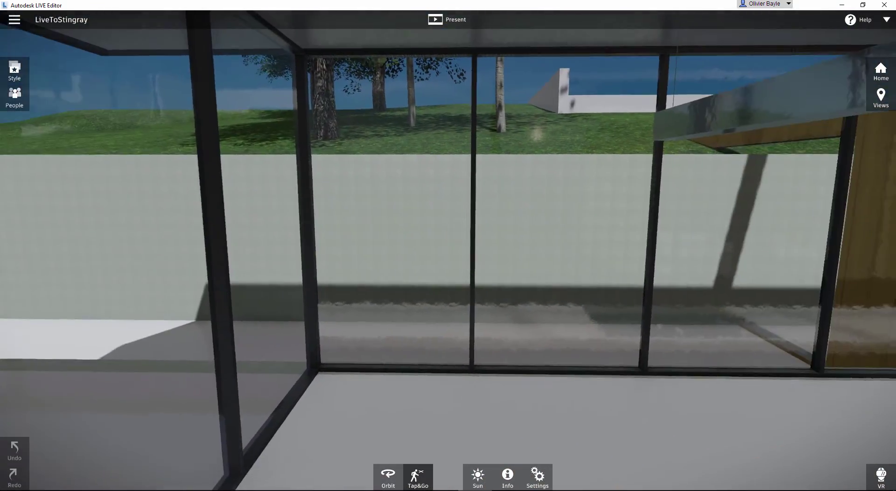
drag(327, 339, 84, 335)
drag(746, 252, 489, 252)
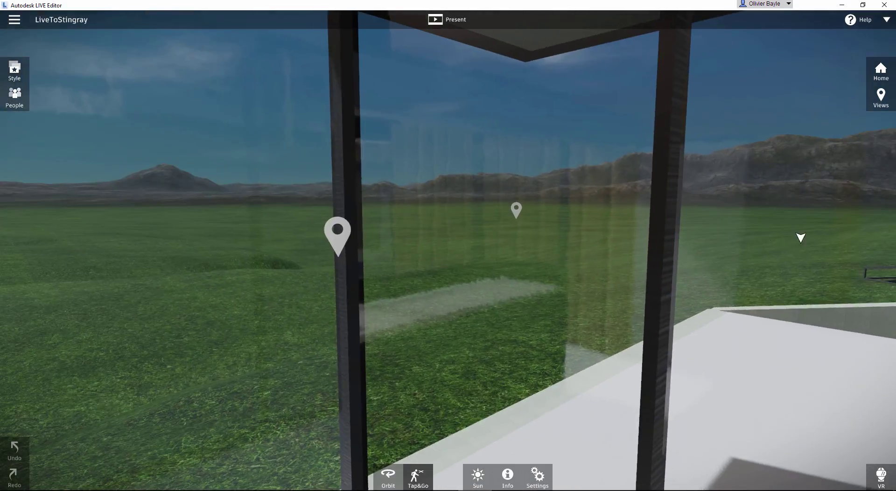
Step: Switch to the Approach point of view and orbit to examine the house from above
click(885, 109)
click(860, 174)
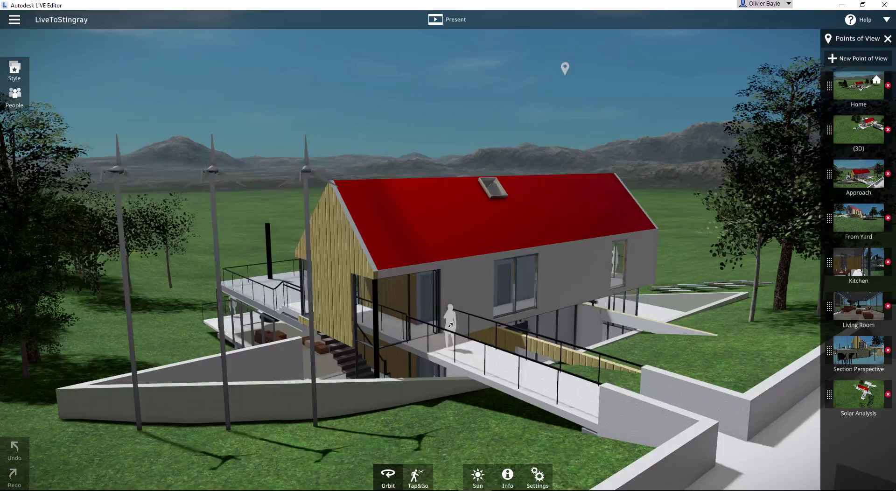
mouse_move(451, 325)
mouse_down()
mouse_move(464, 339)
mouse_move(446, 330)
mouse_up()
drag(481, 282, 577, 441)
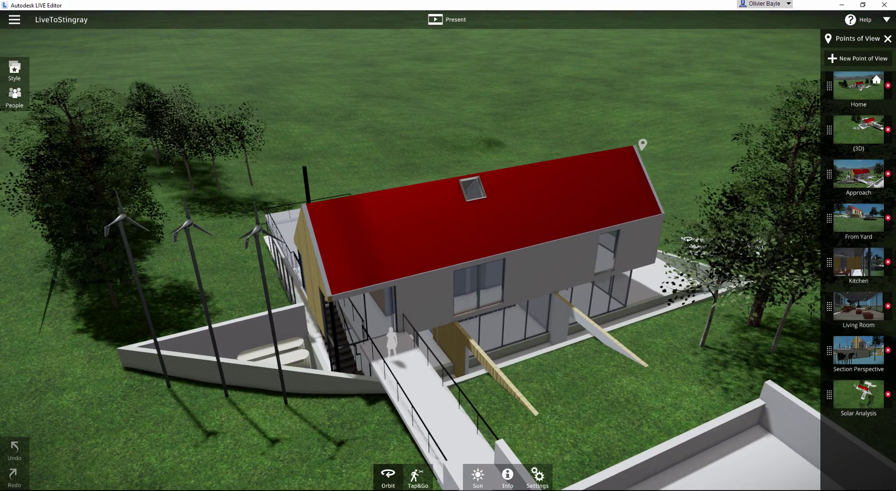